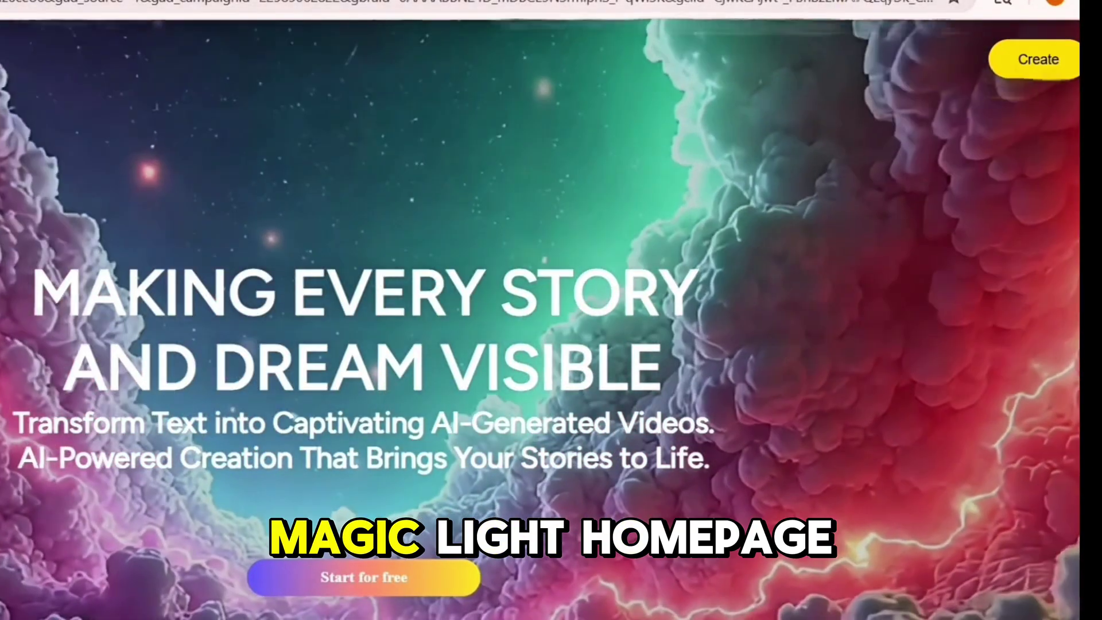
Scroll down the MagicLight homepage and go to the Log In page
scroll(421, 388, down, 5)
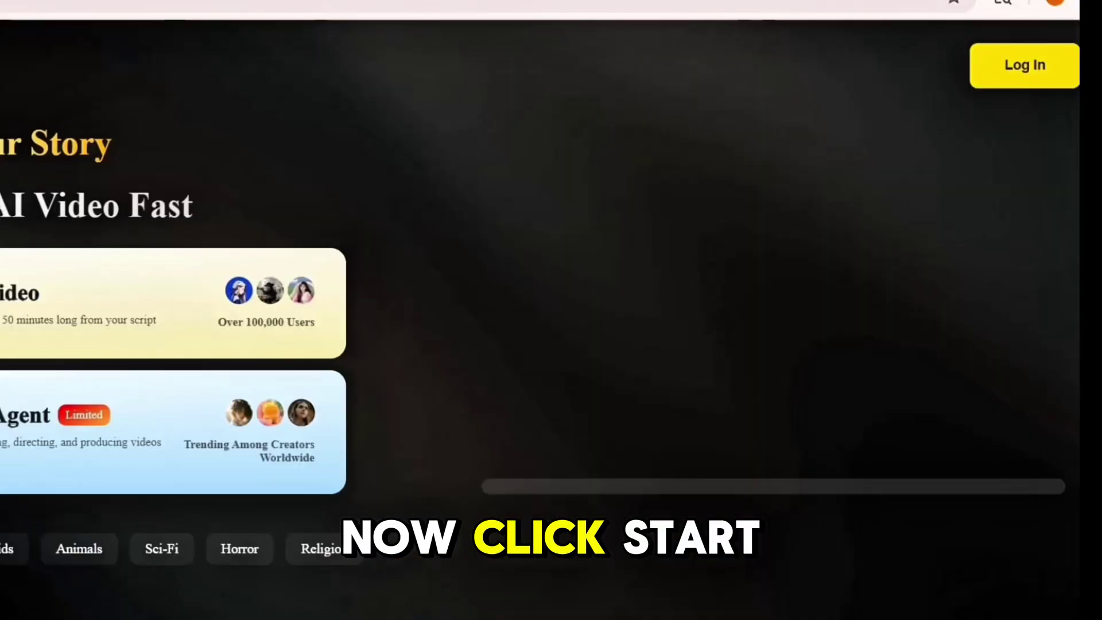
scroll(875, 211, down, 10)
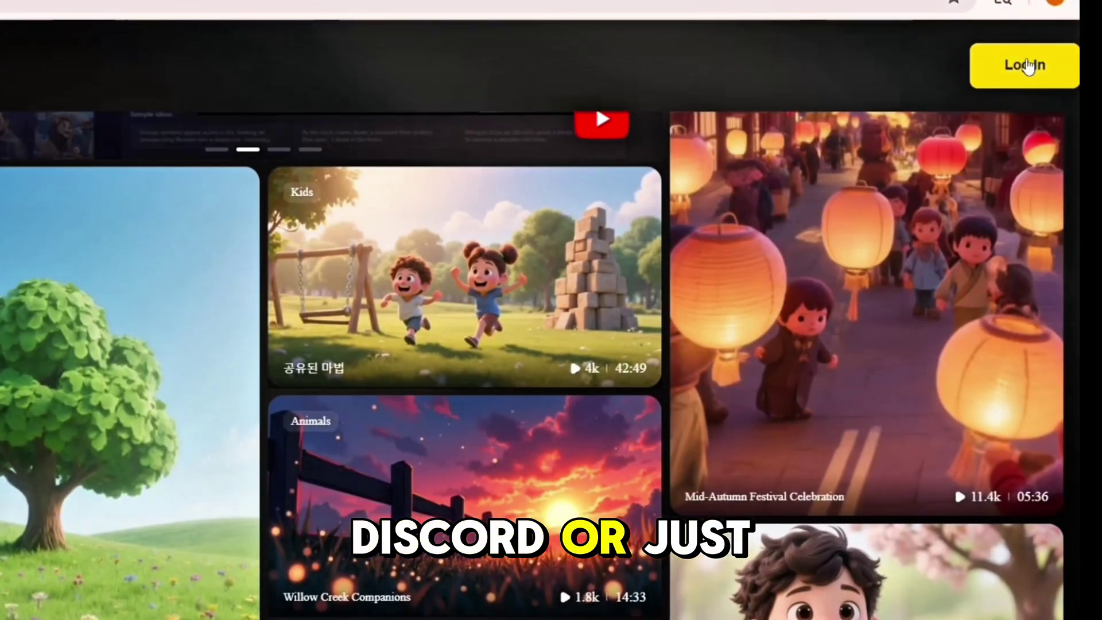
click(1026, 66)
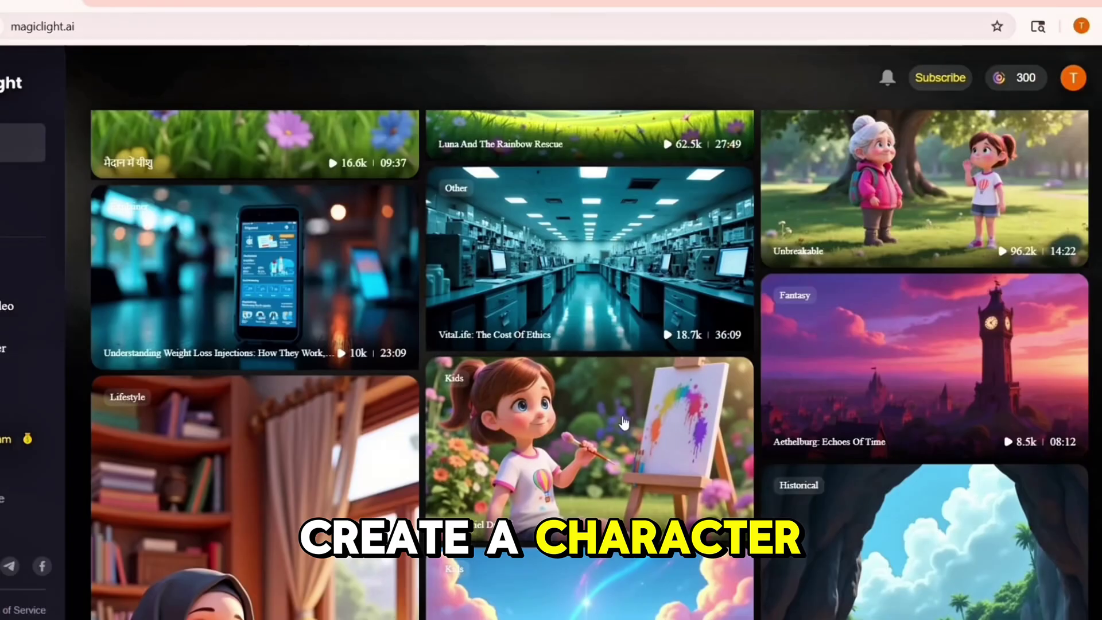
Scroll through the home feed's gallery of sample story videos
scroll(624, 423, down, 2)
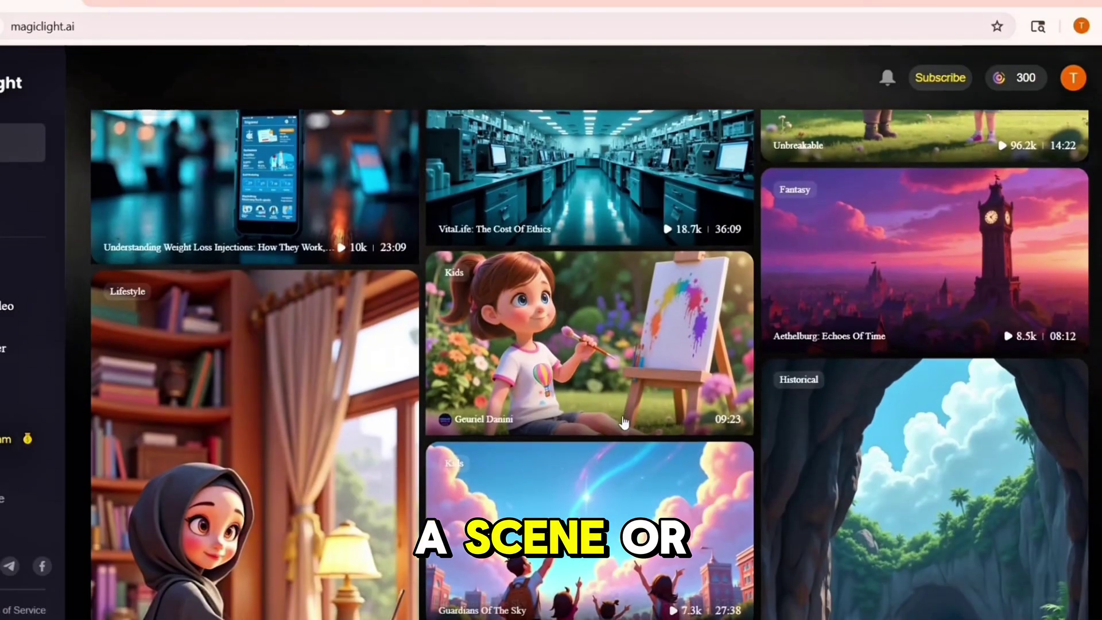
scroll(625, 423, down, 5)
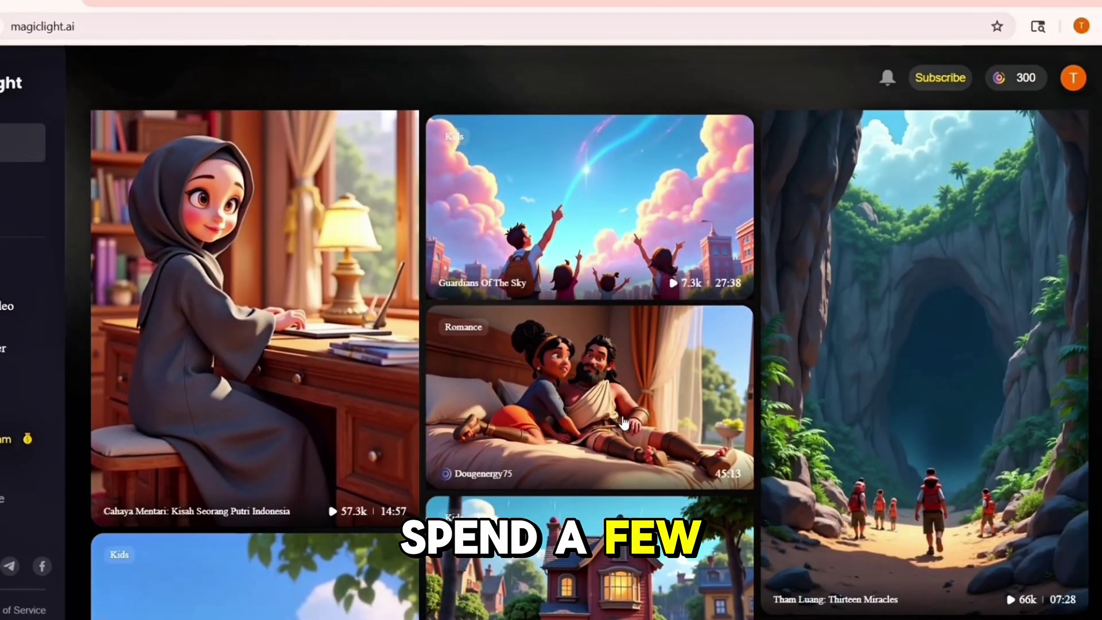
scroll(624, 423, down, 7)
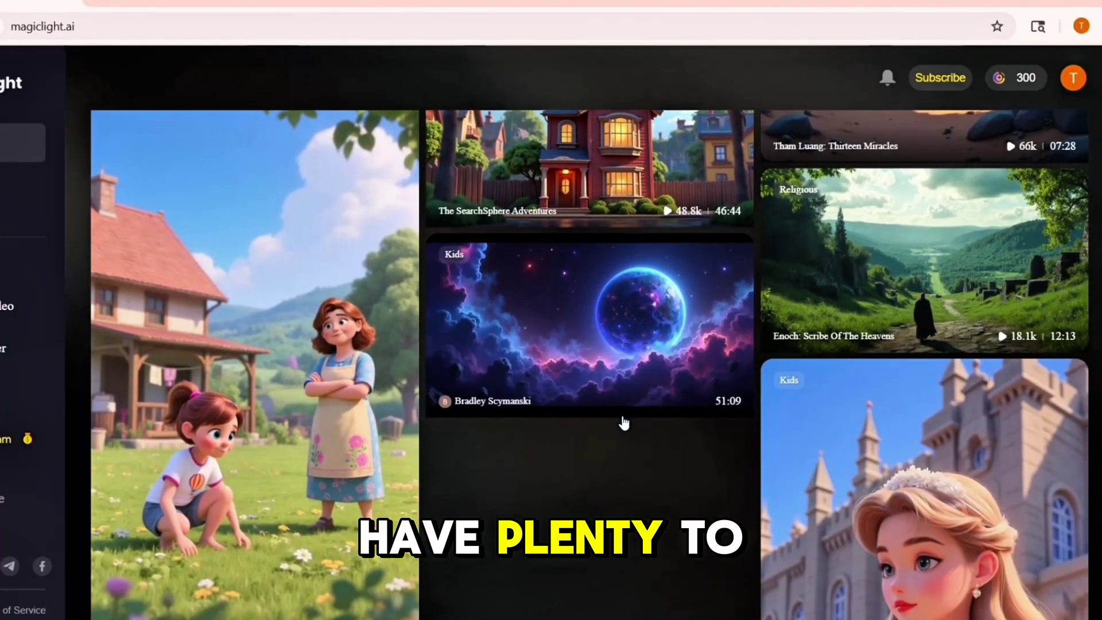
scroll(624, 423, down, 5)
scroll(624, 422, down, 10)
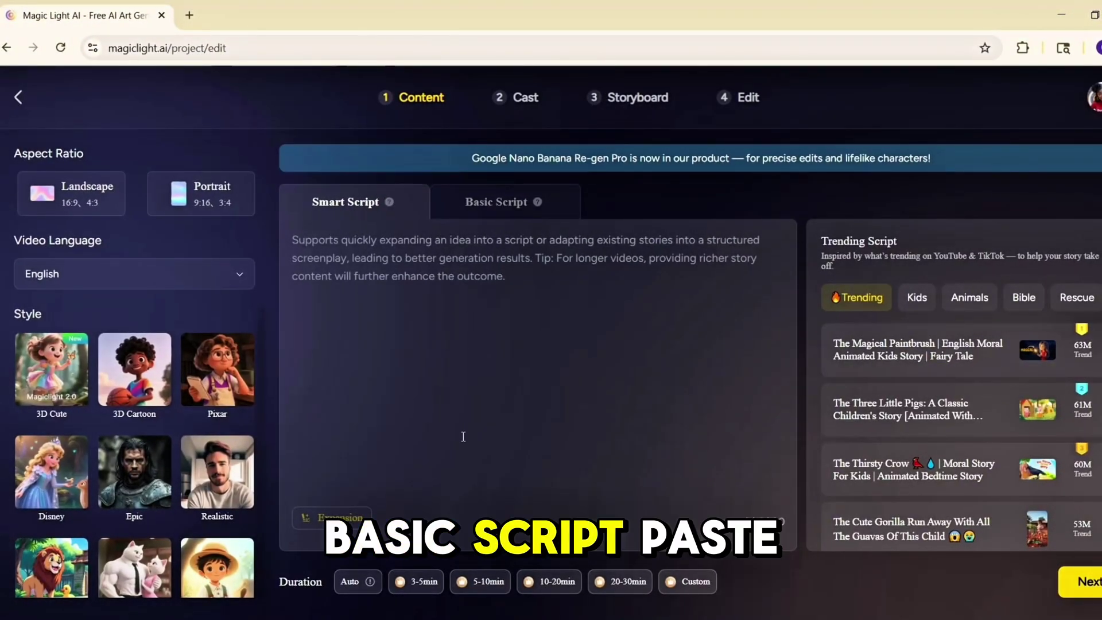
Compare the Basic Script and Smart Script tabs with Trending Scripts, ending on Basic Script
click(493, 207)
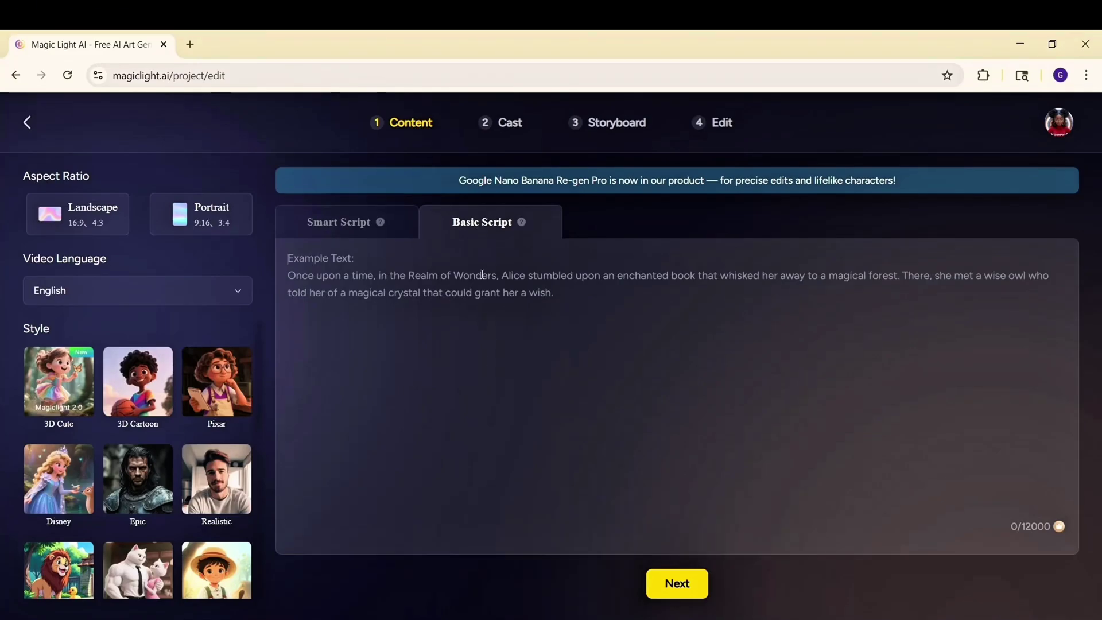
click(369, 238)
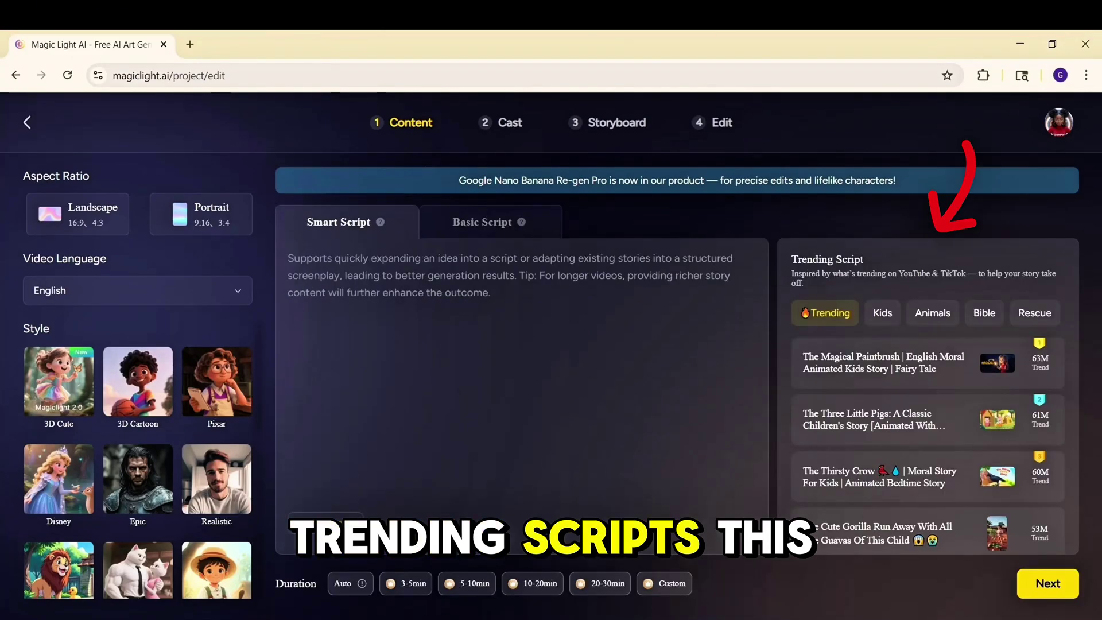
scroll(906, 353, down, 5)
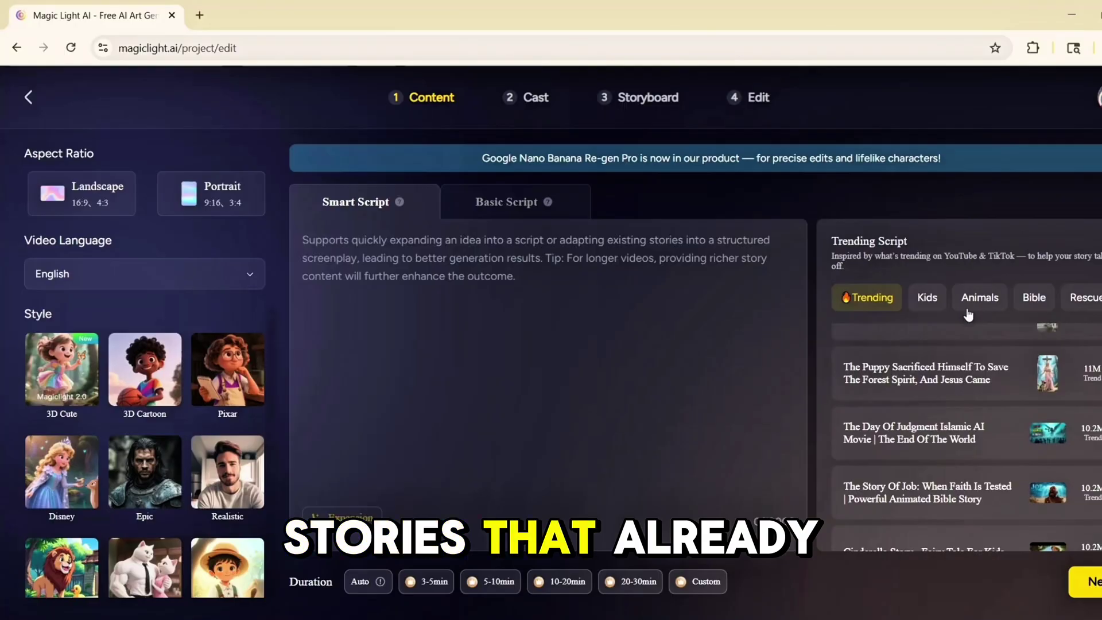
mouse_move(969, 390)
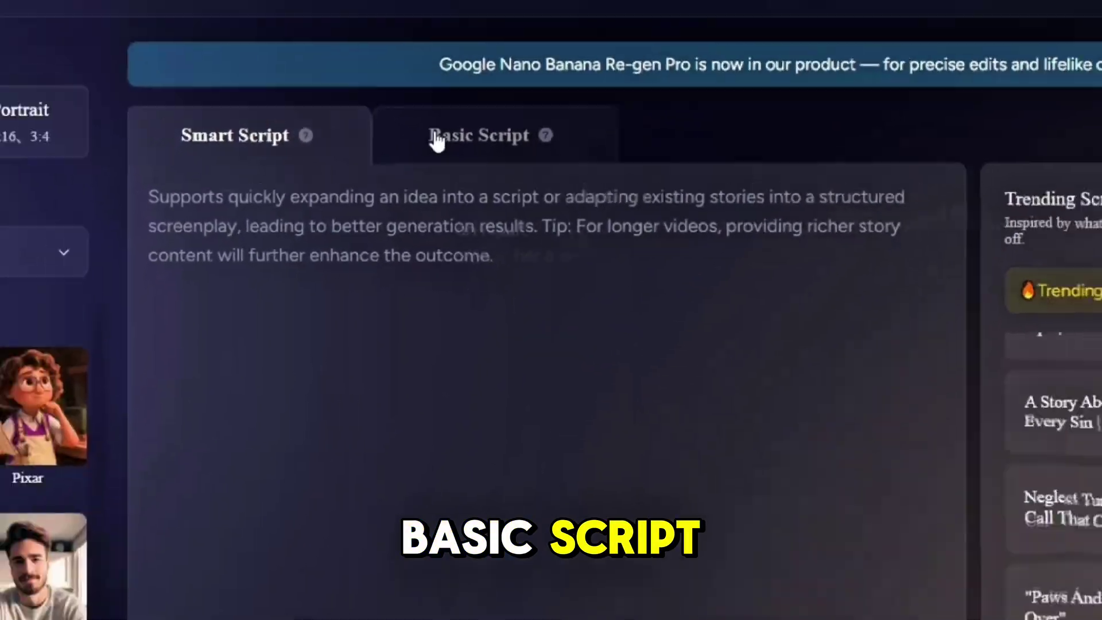
click(424, 124)
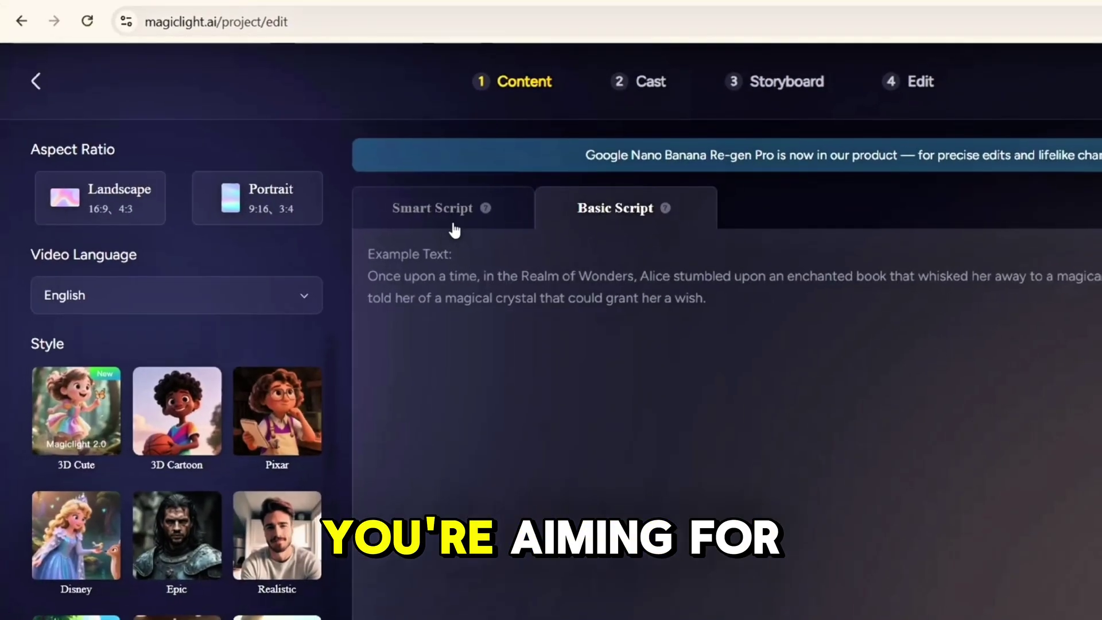
On Smart Script, set Video Language to English and browse the Style thumbnails
click(372, 155)
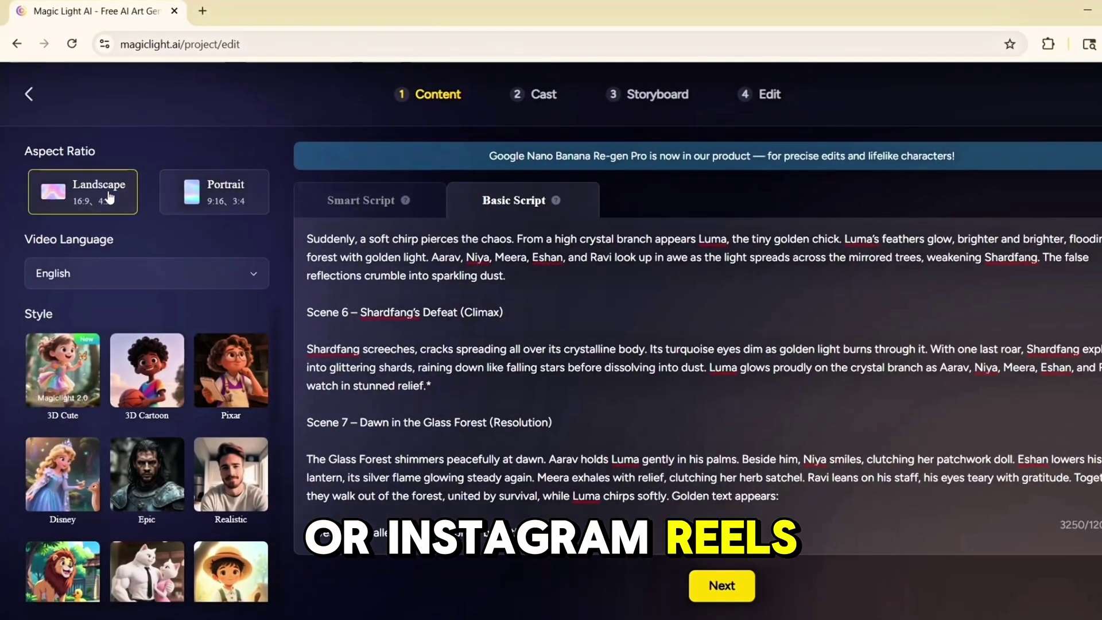
click(189, 280)
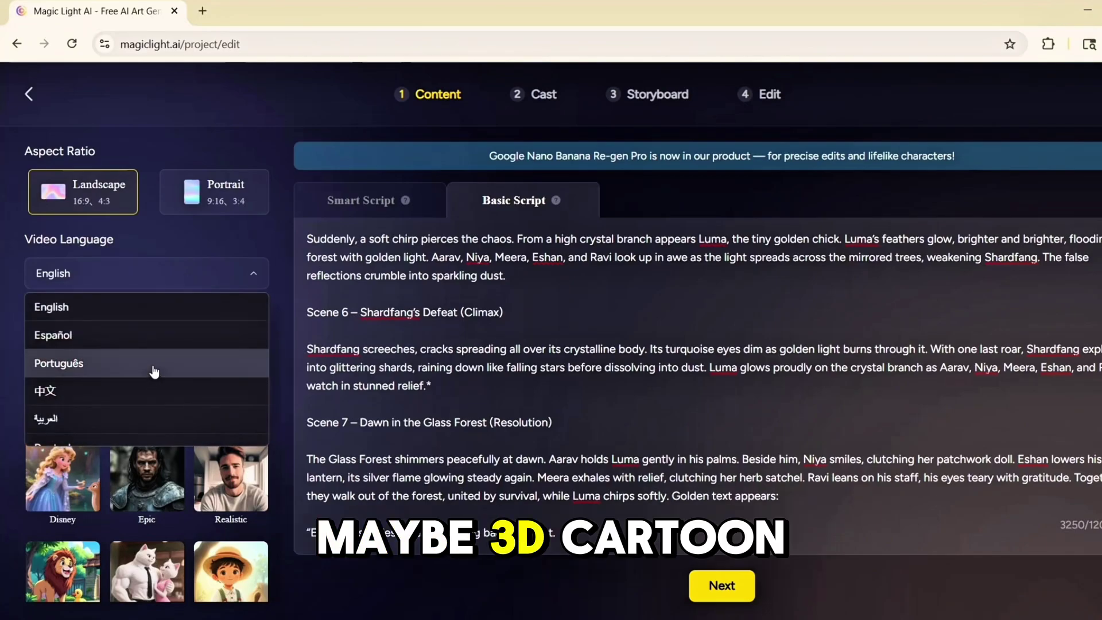
click(145, 310)
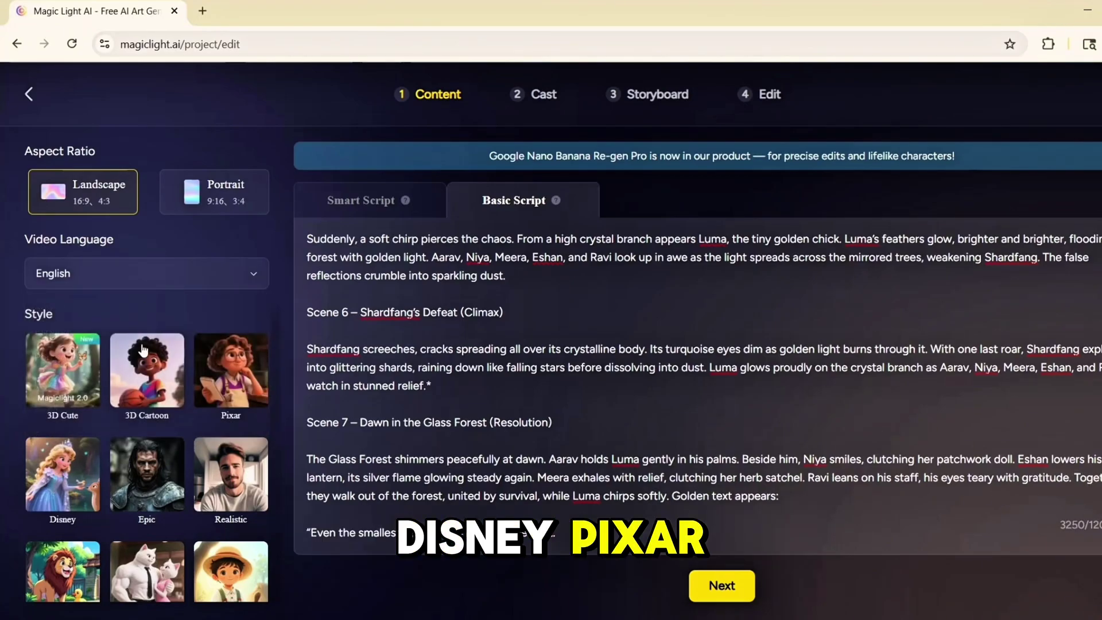
mouse_move(144, 351)
scroll(138, 409, down, 2)
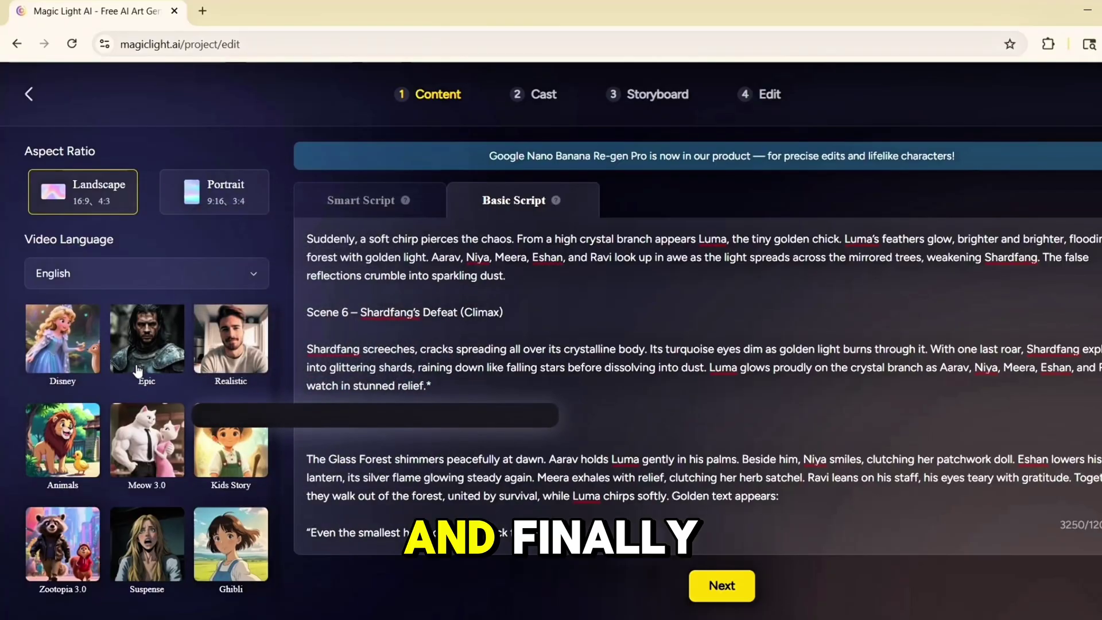
scroll(138, 409, down, 3)
scroll(138, 370, down, 3)
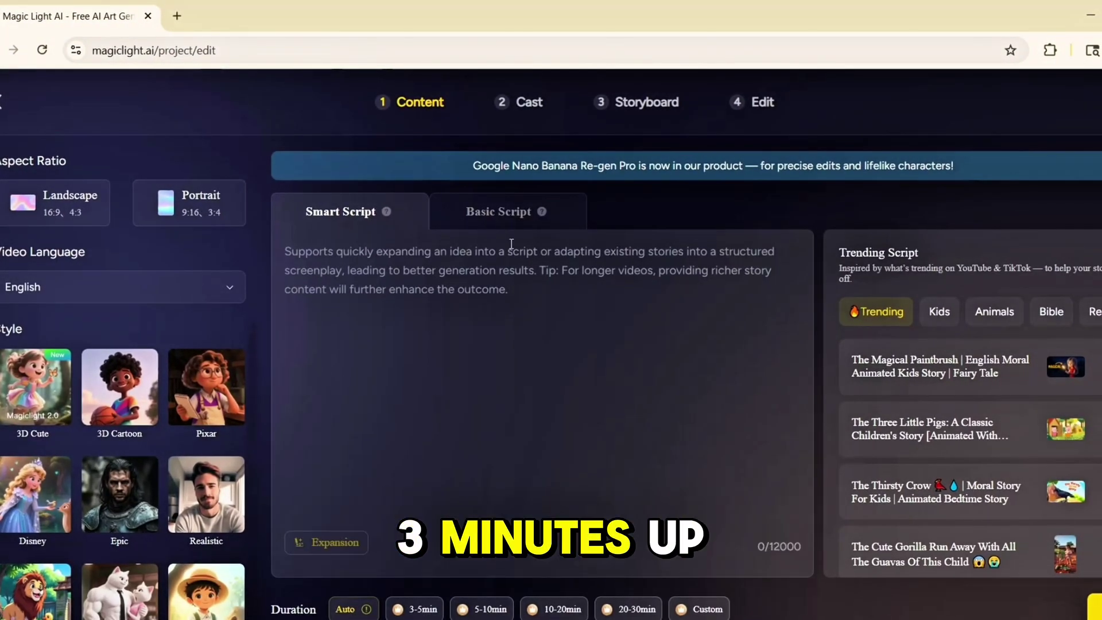
Enter the Glass Forest script as a Basic Script, split it into 12 shots, and continue to casting
click(513, 228)
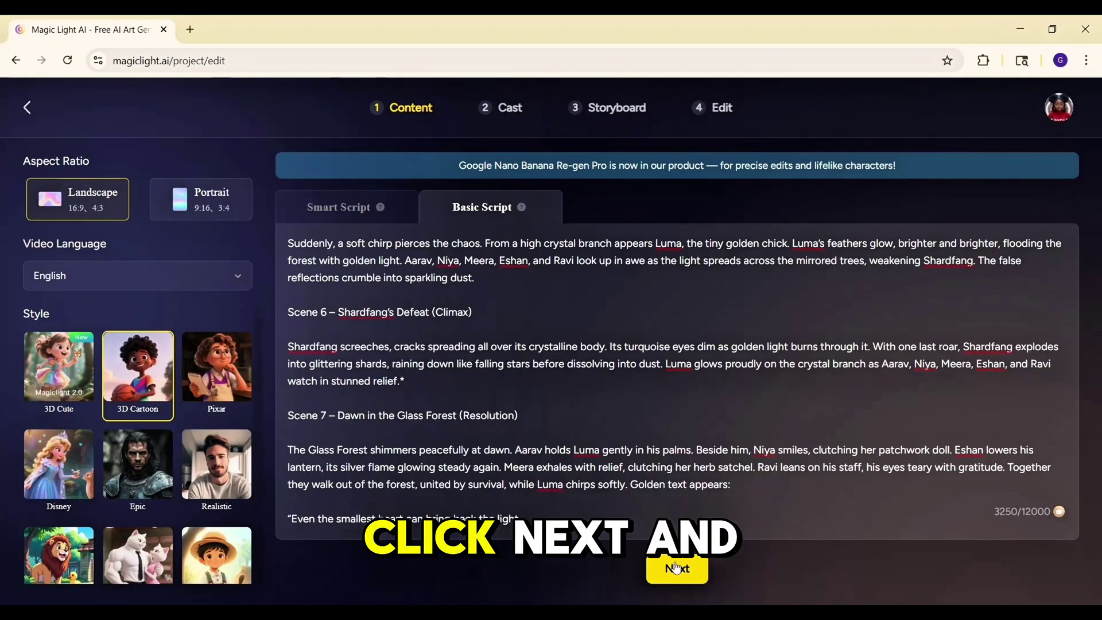
click(675, 566)
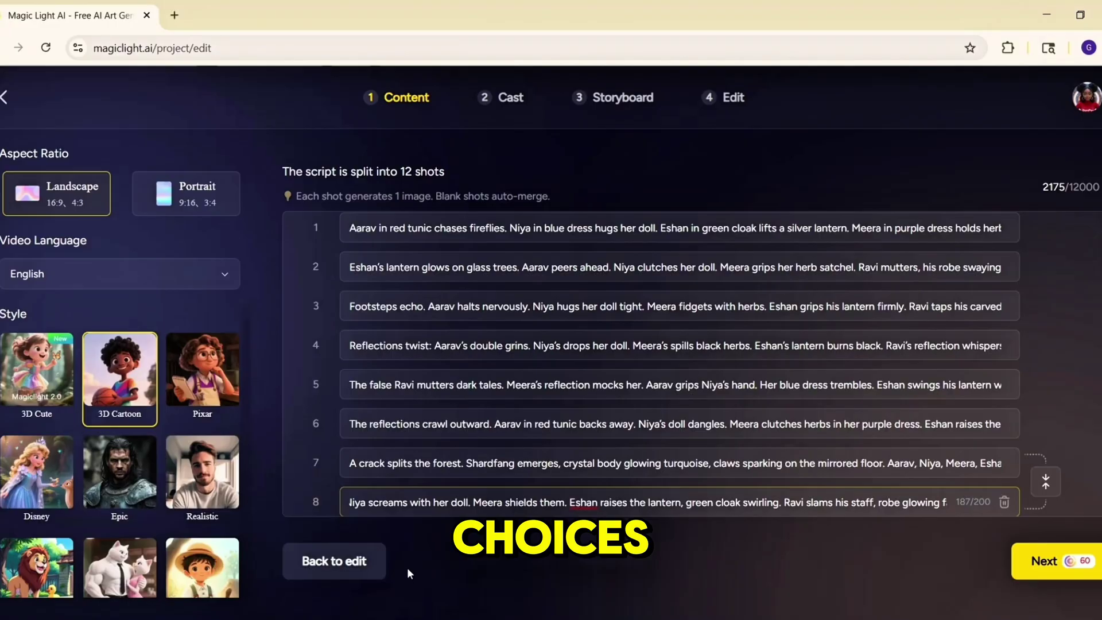
click(1007, 562)
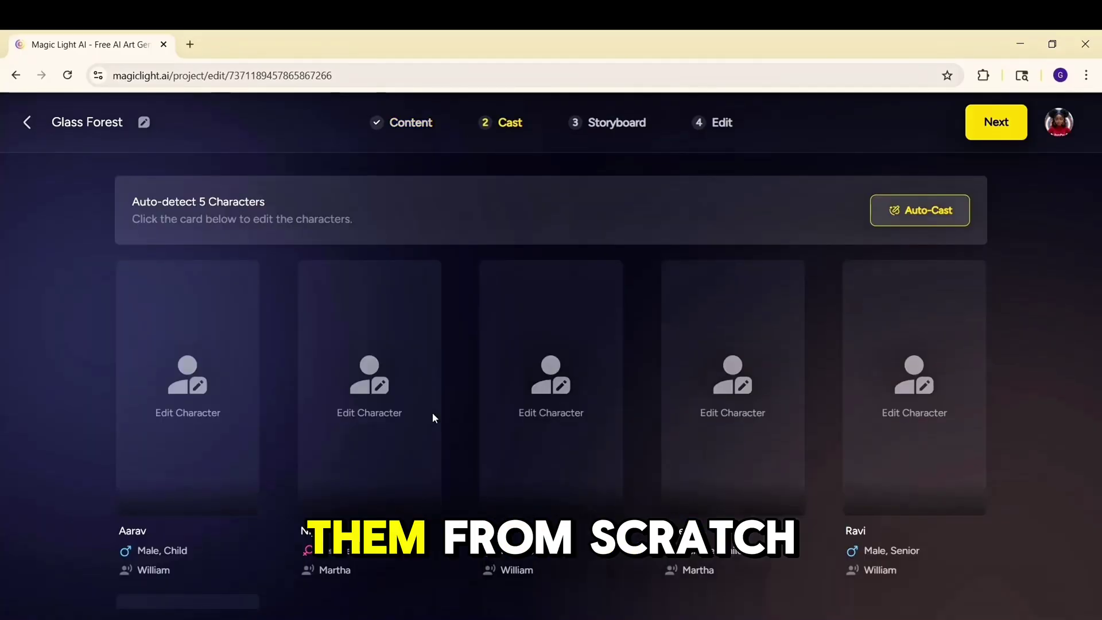
Generate and apply a bearded lantern-carrying forest guide for Aarav, then pick Eshan's library look
click(180, 437)
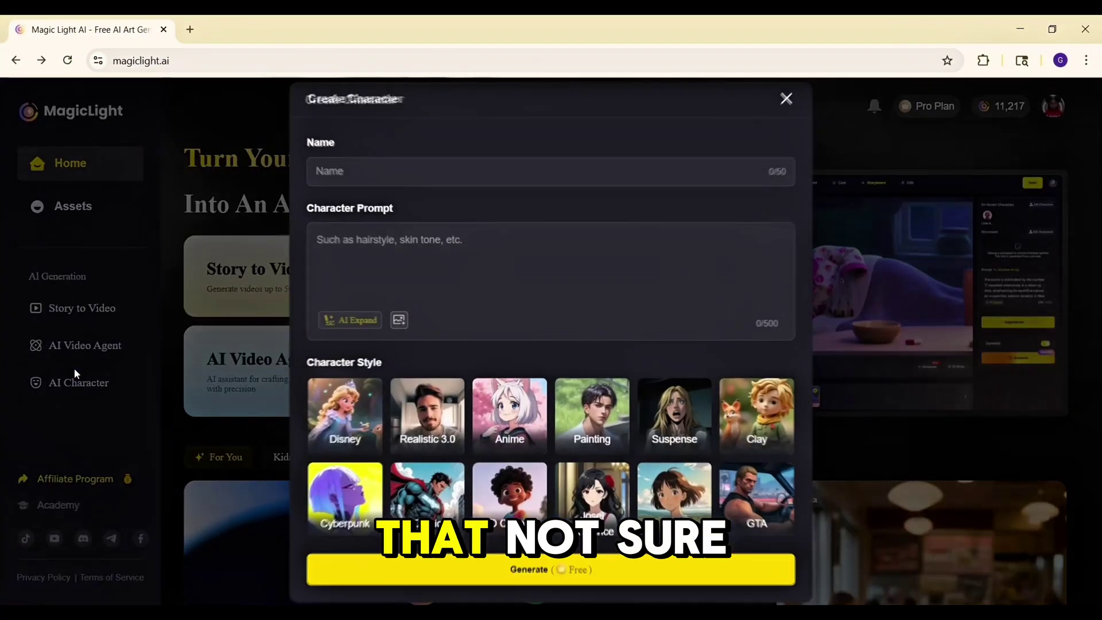
key(ctrl+v)
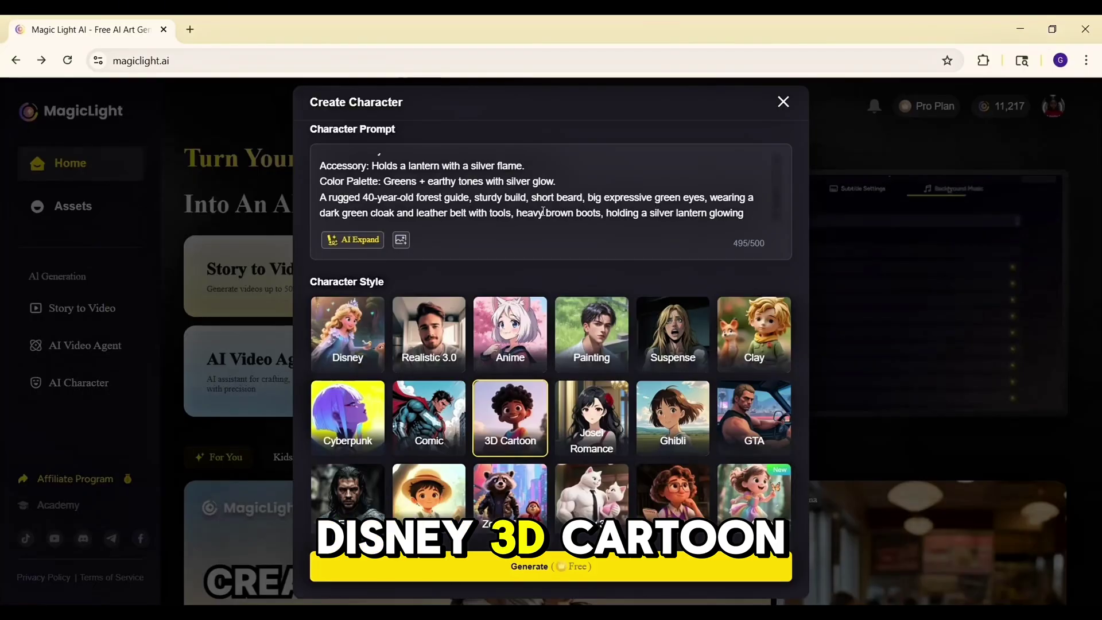
scroll(520, 518, up, 1)
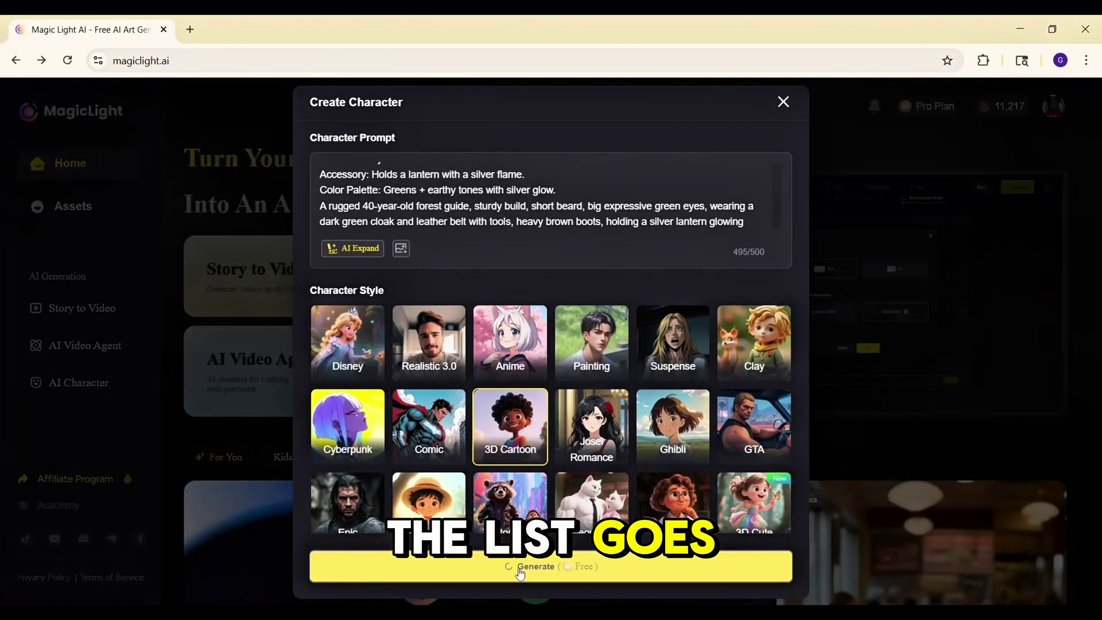
click(520, 570)
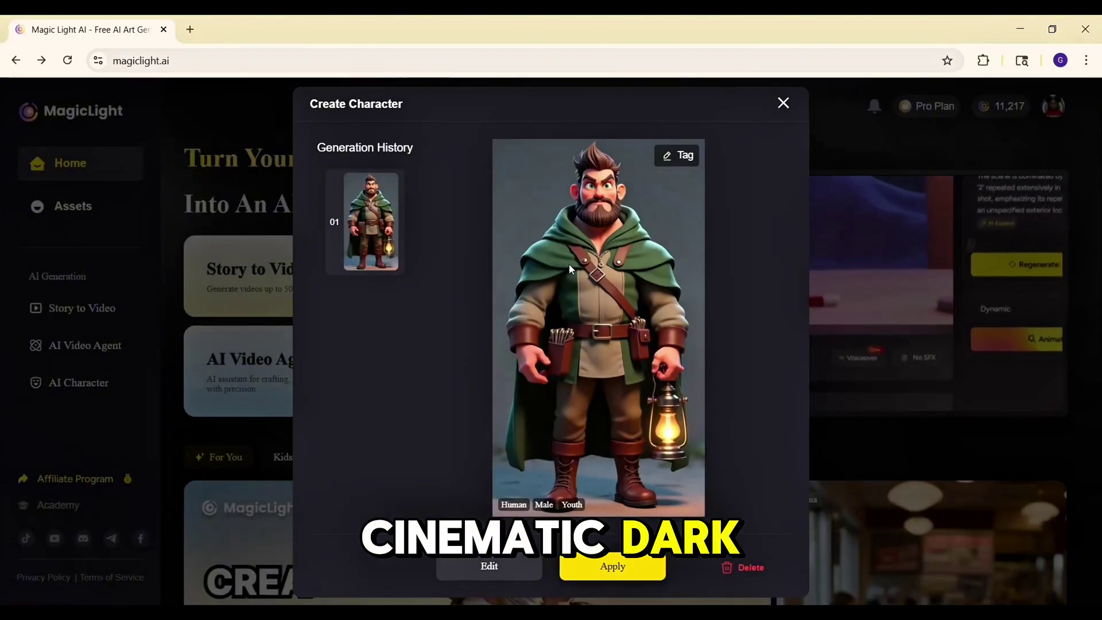
click(632, 566)
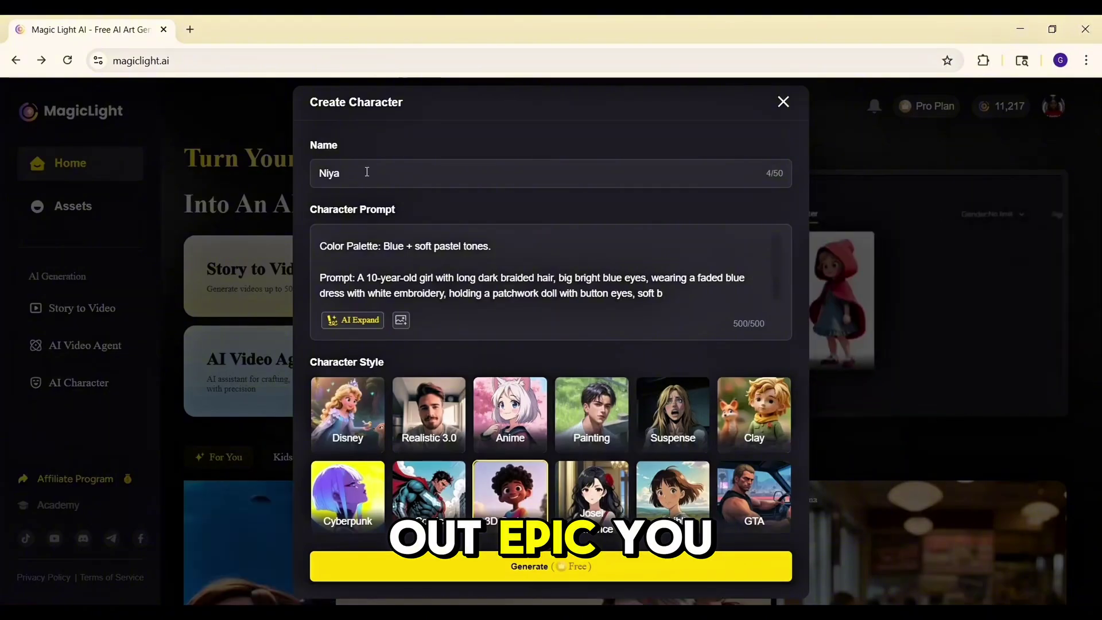
scroll(554, 328, down, 3)
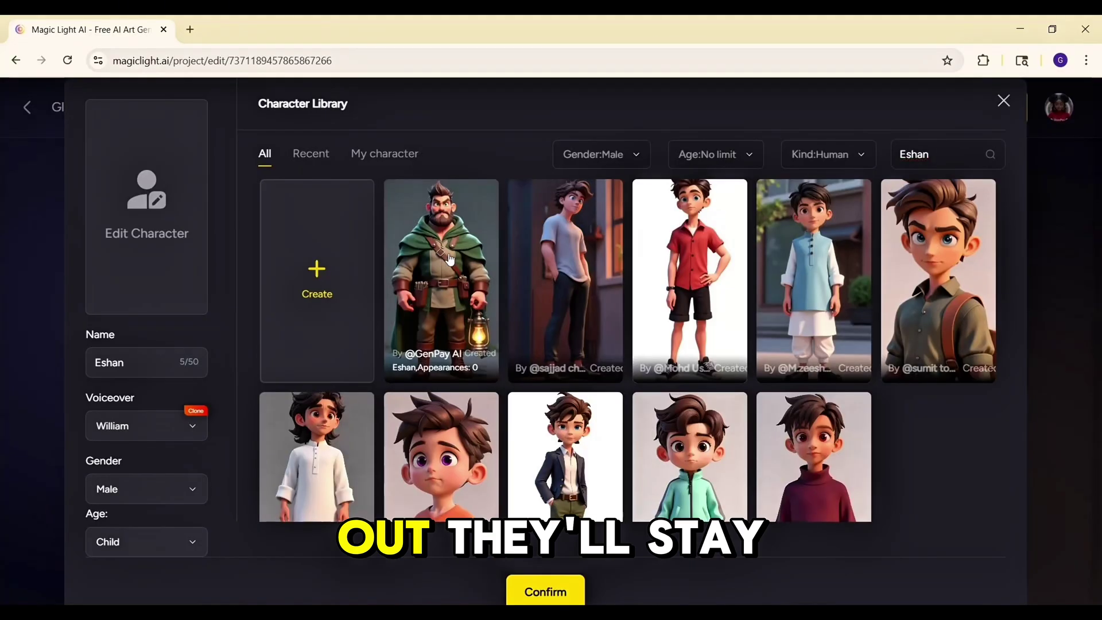
click(443, 270)
Confirm Eshan's look, give Meera the green-dress library character, and start storyboard generation
click(549, 590)
click(744, 406)
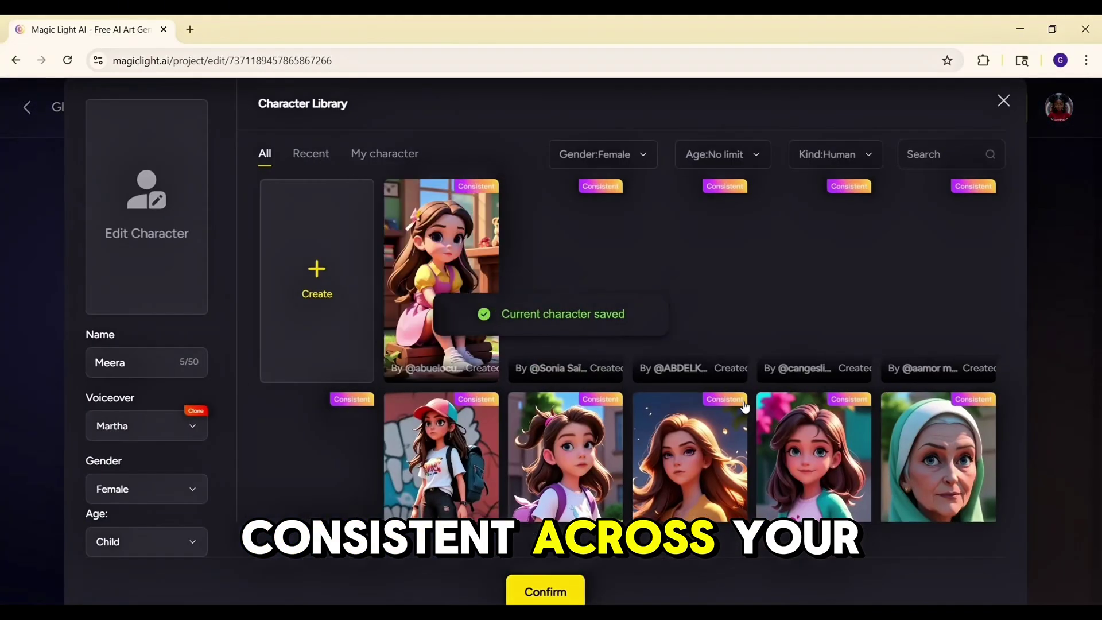
click(924, 155)
text(Meera)
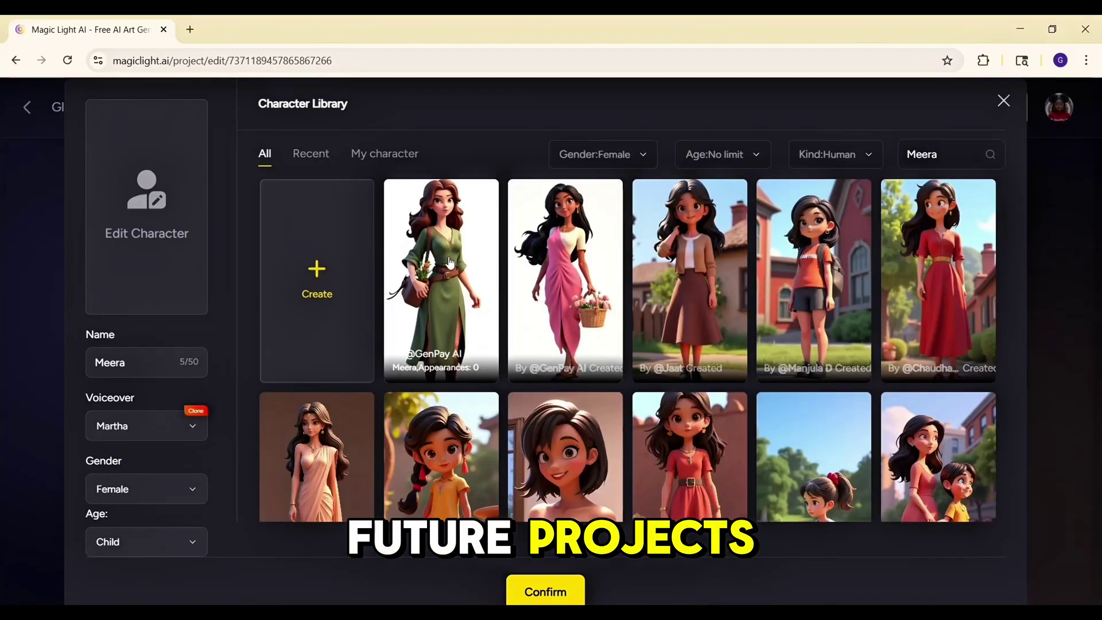
click(451, 262)
click(563, 595)
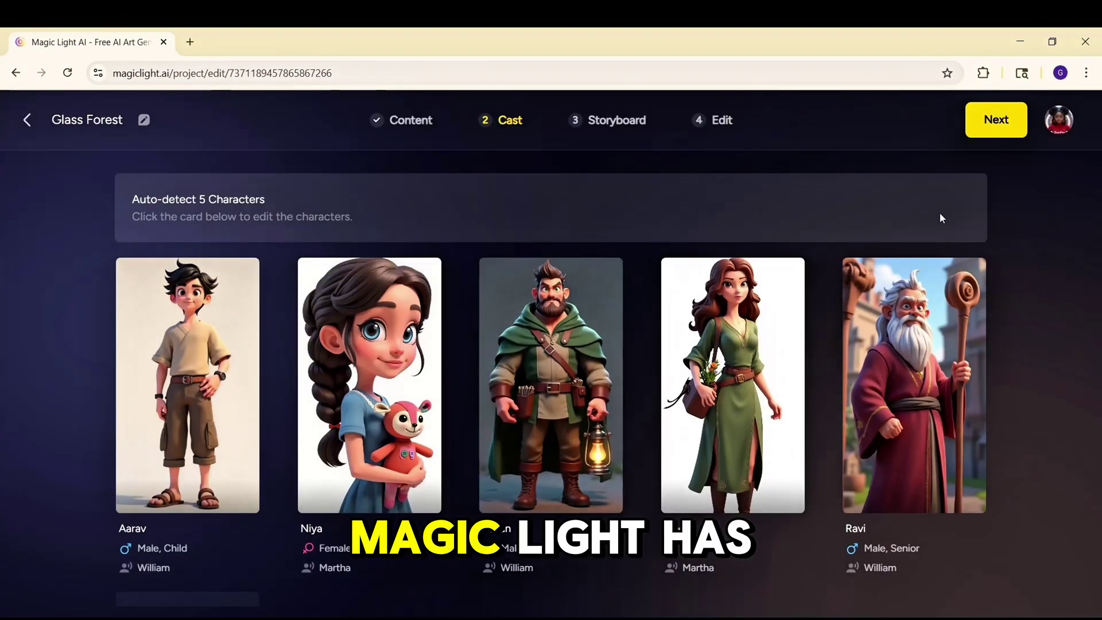
click(1004, 115)
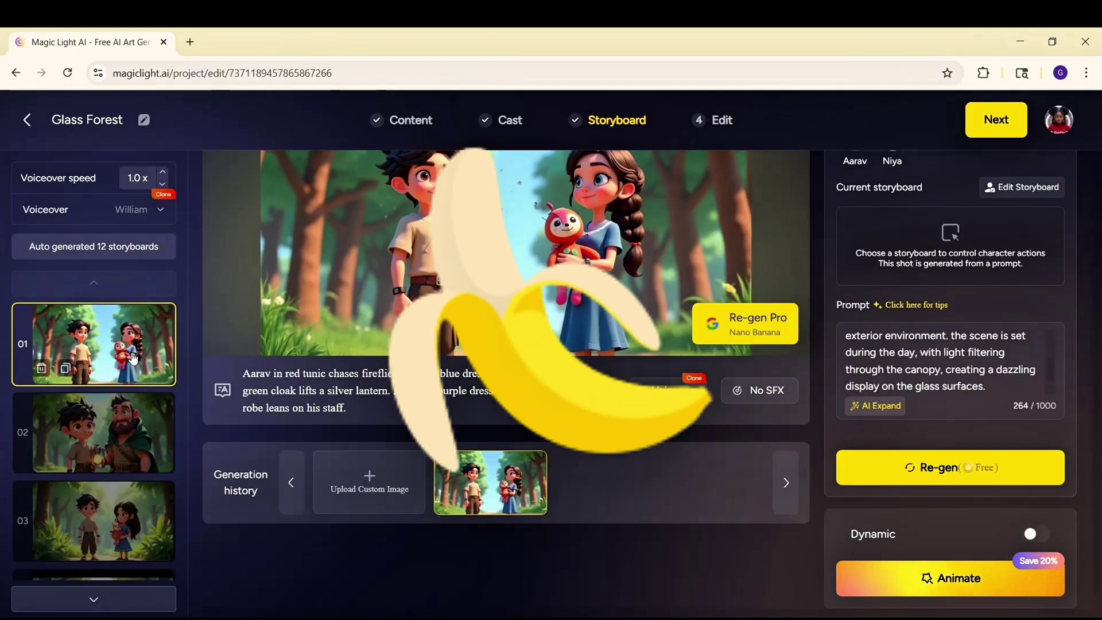
scroll(113, 442, down, 5)
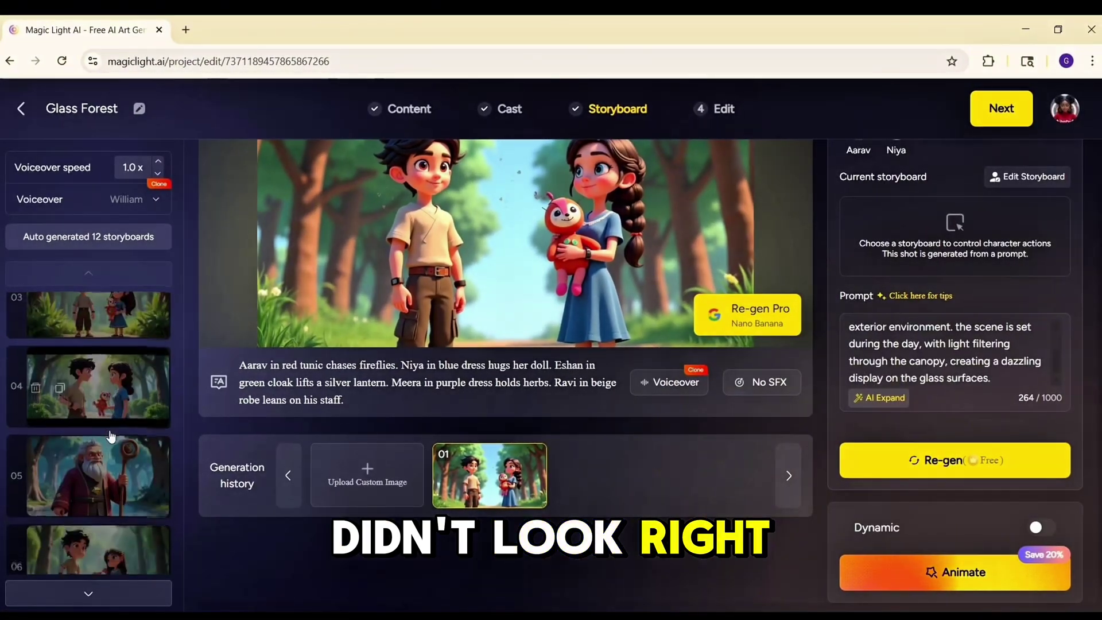
scroll(111, 438, down, 2)
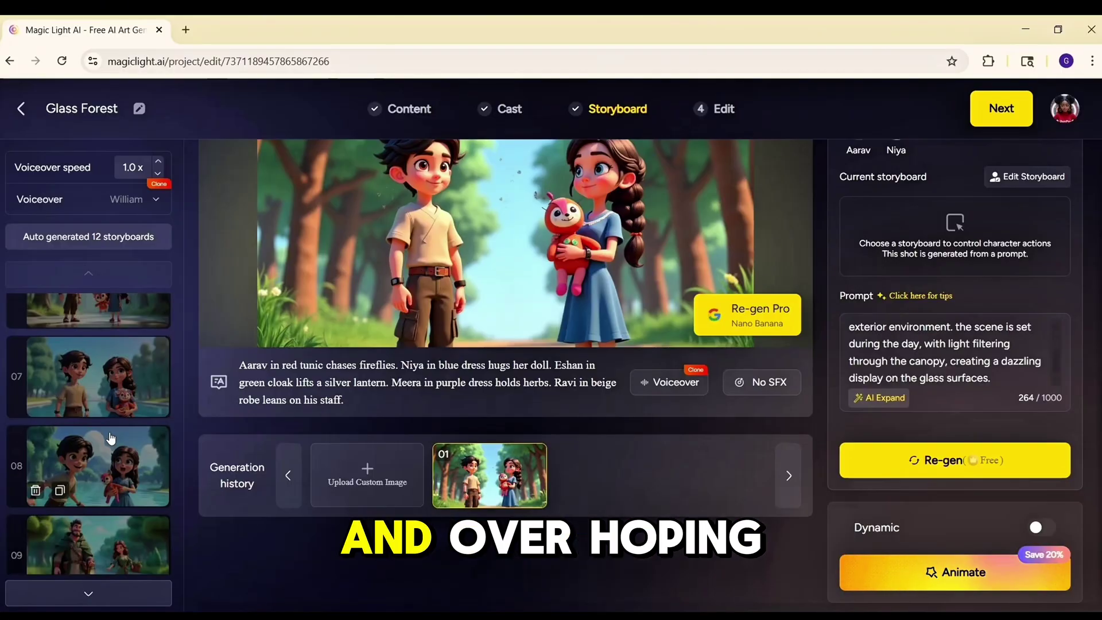
scroll(111, 438, down, 3)
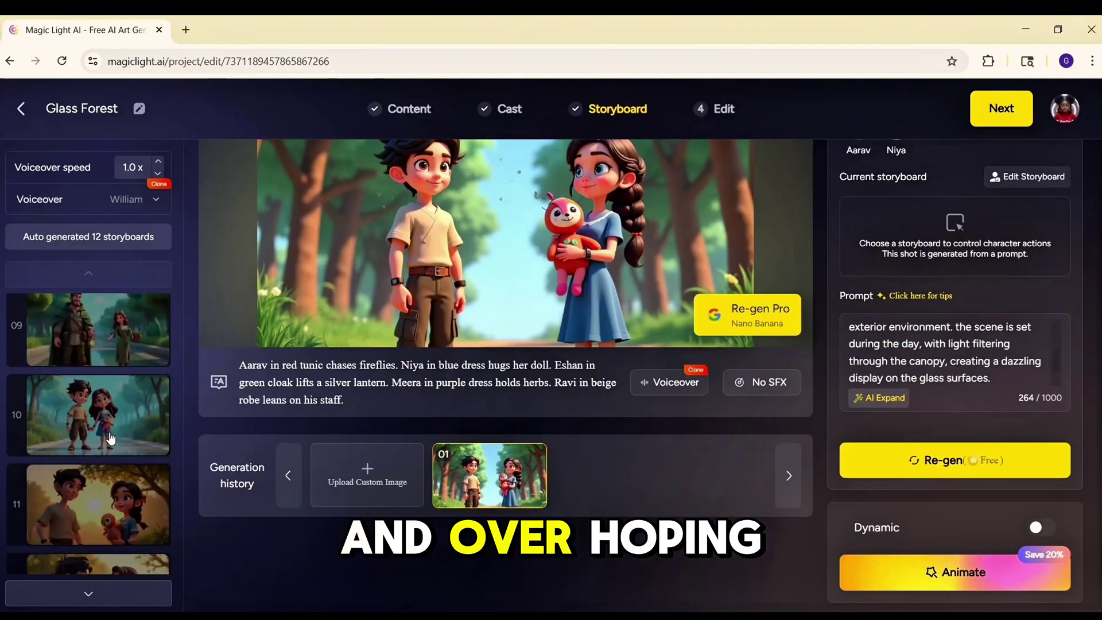
Replace shot 01's Re-gen Pro prompt with a new one and regenerate the image
click(741, 324)
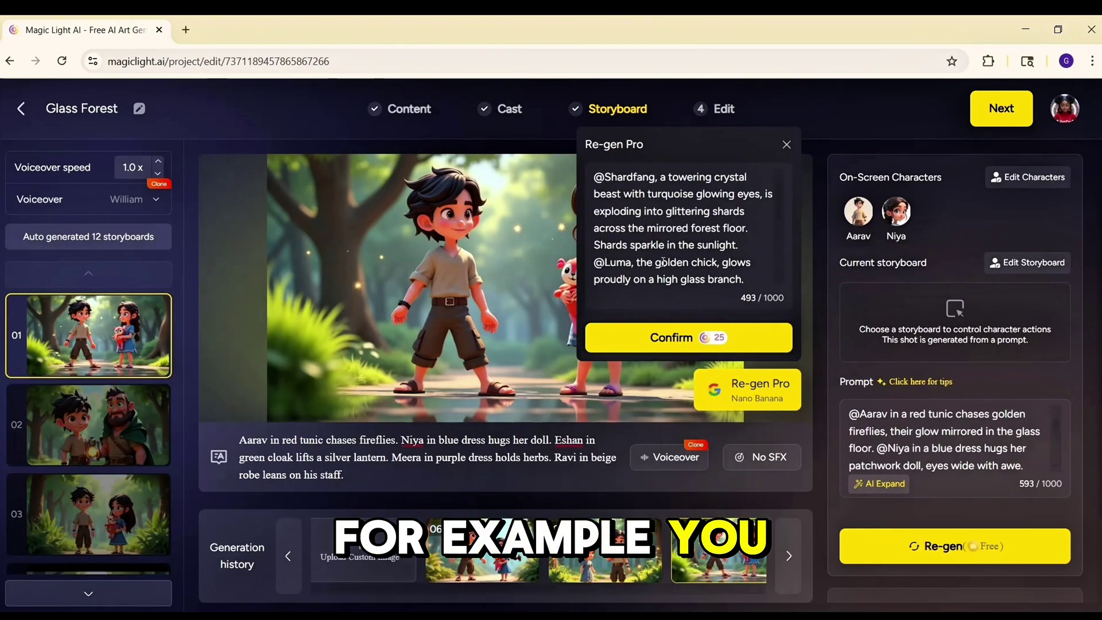
scroll(662, 262, down, 3)
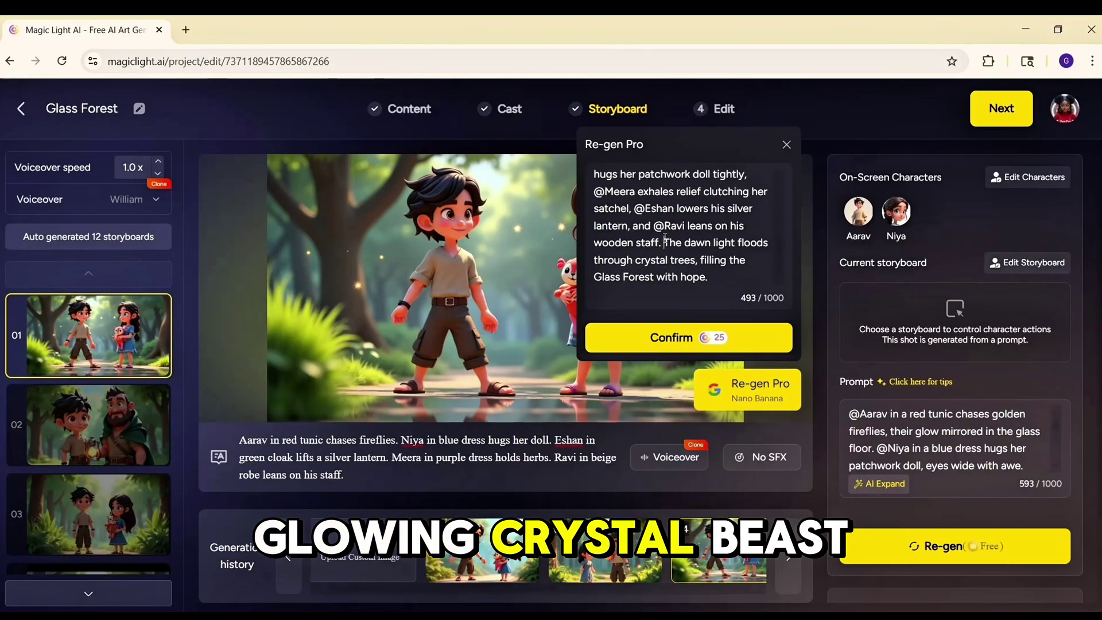
key(ctrl+a)
key(BackSpace)
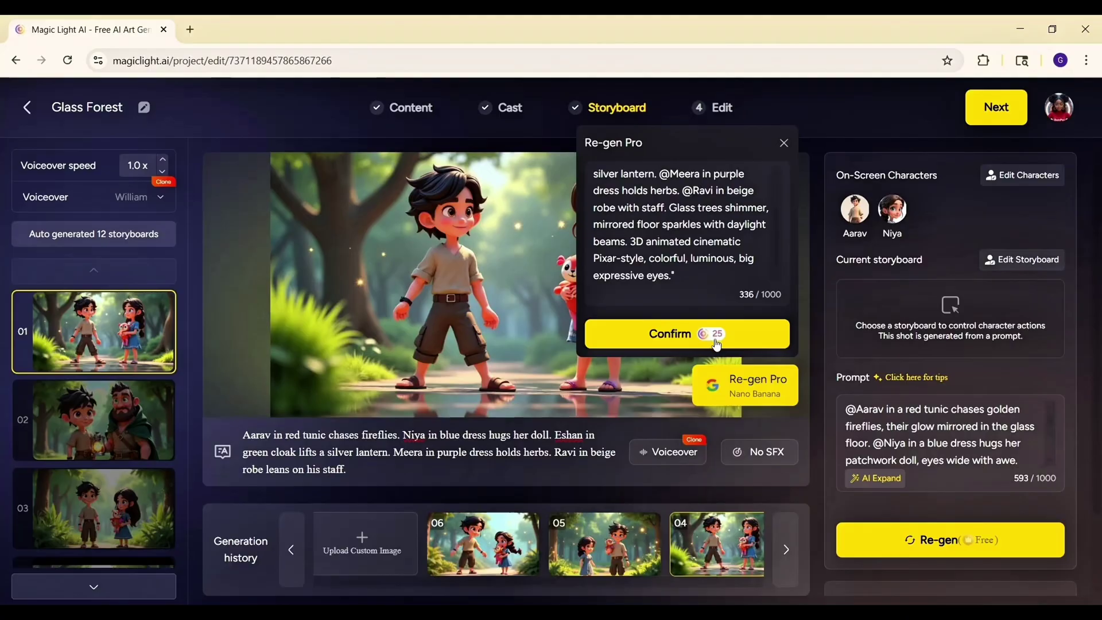
click(688, 338)
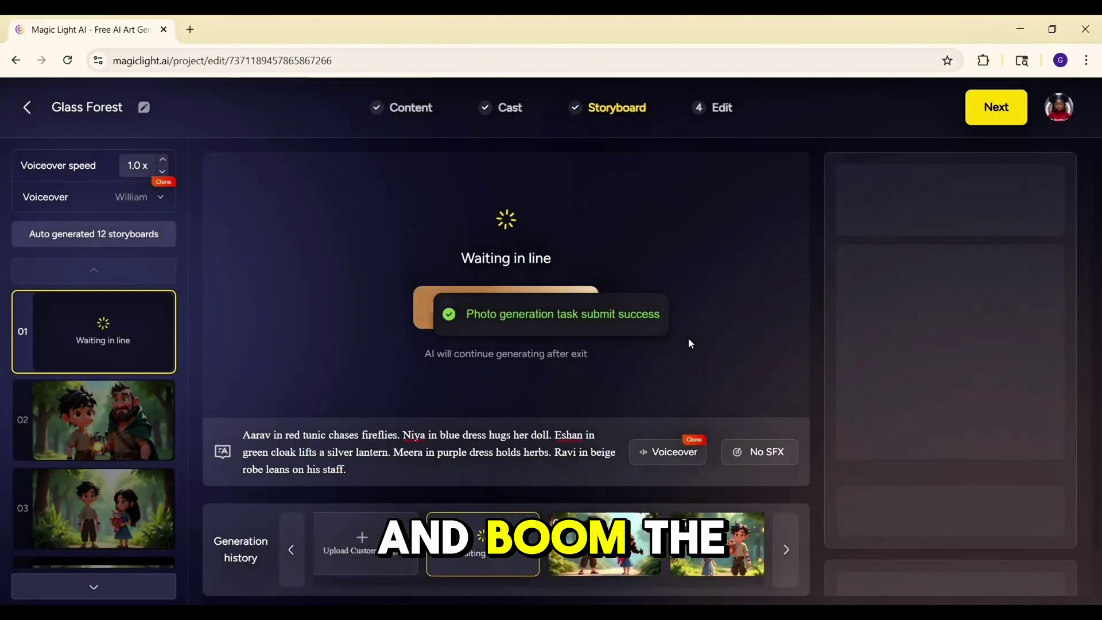
scroll(118, 436, down, 10)
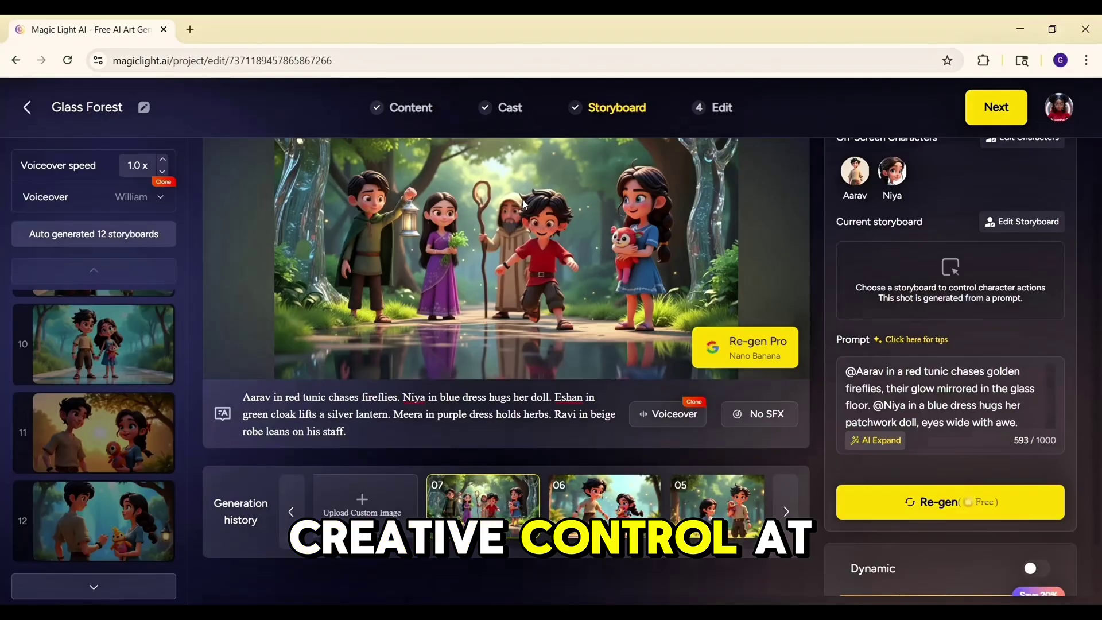
scroll(517, 219, up, 1)
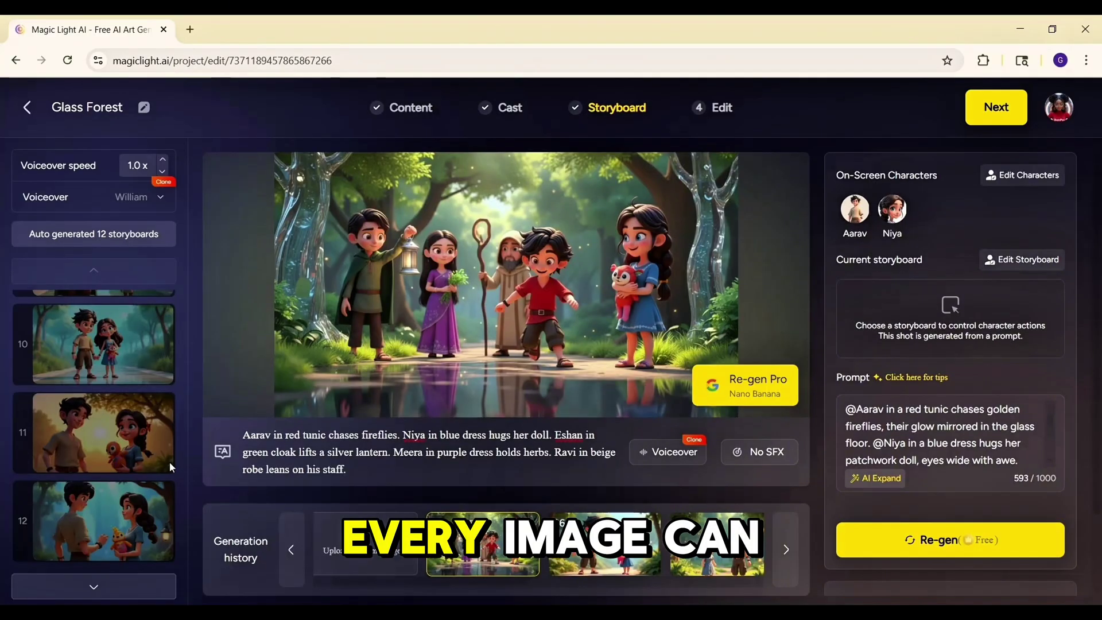
scroll(122, 335, up, 5)
Open storyboard shot 07 and look over its details
click(122, 336)
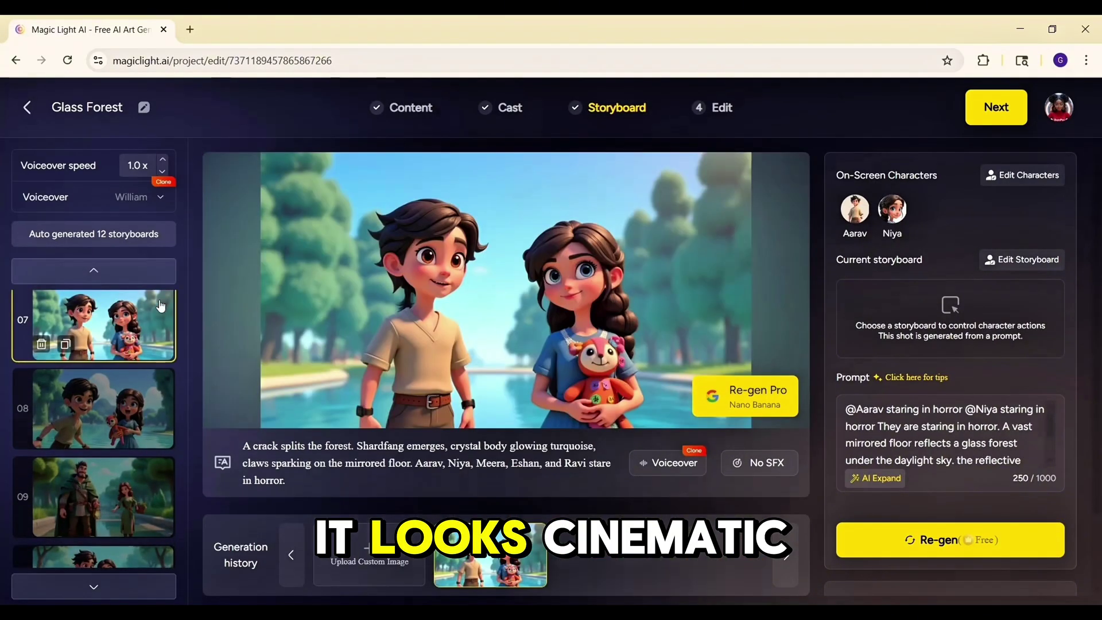
scroll(677, 417, down, 2)
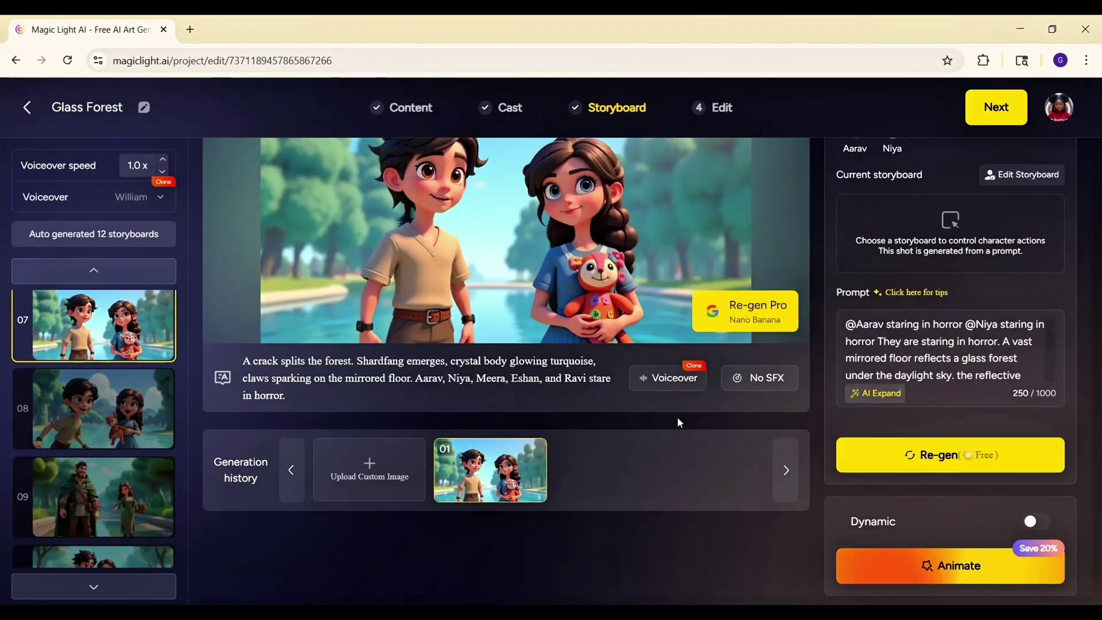
scroll(786, 485, up, 2)
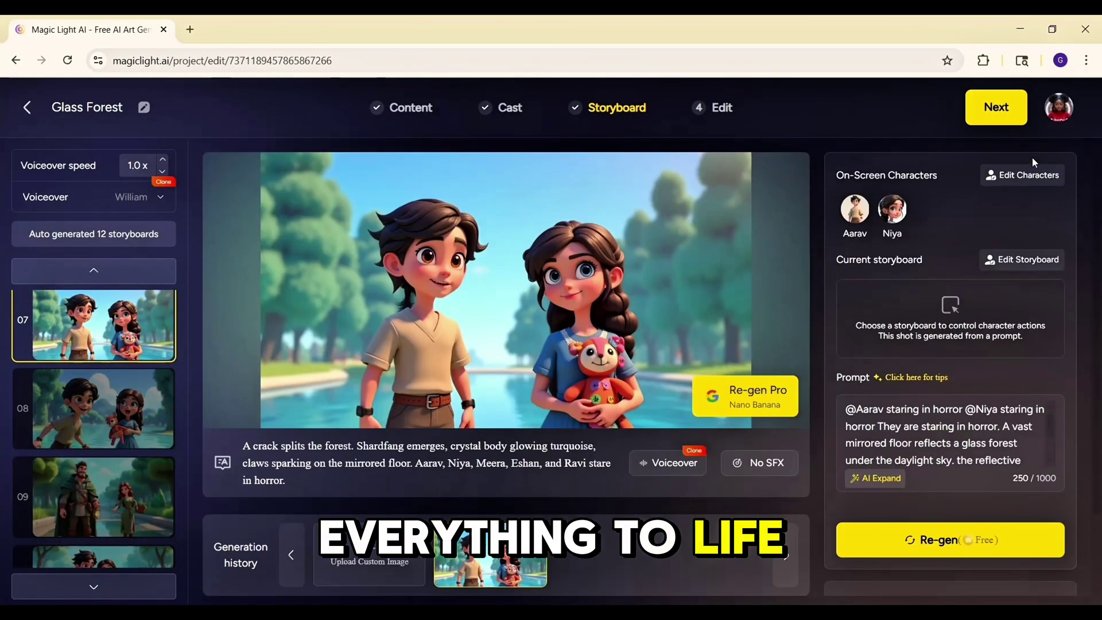
scroll(854, 504, down, 2)
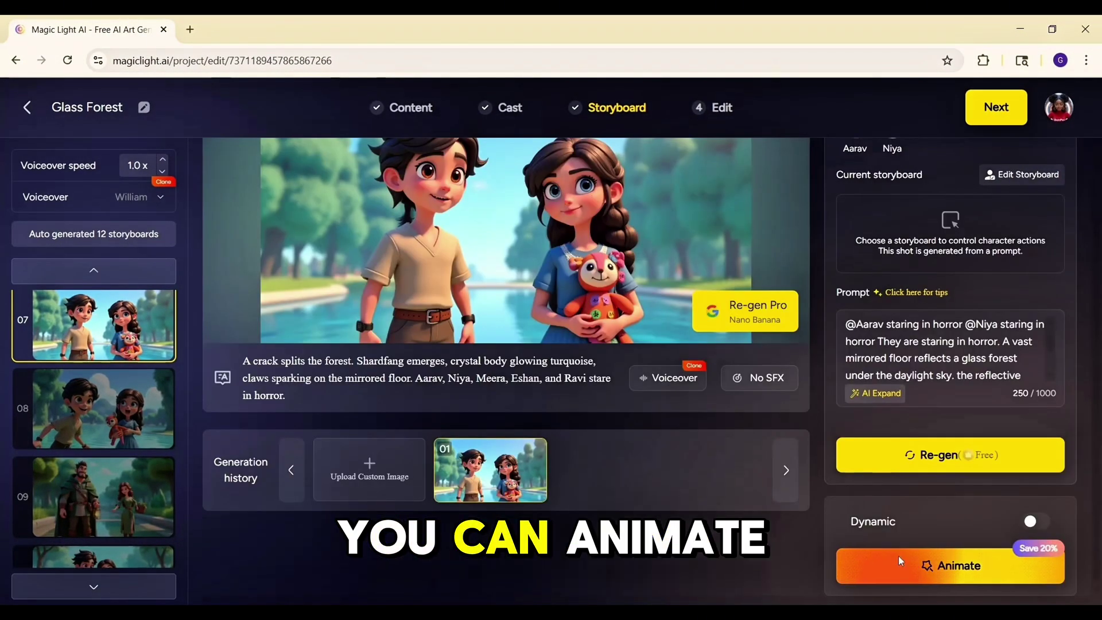
Animate all 12 storyboard shots with KLing 2.1, accepting the 3600-credit cost
click(897, 556)
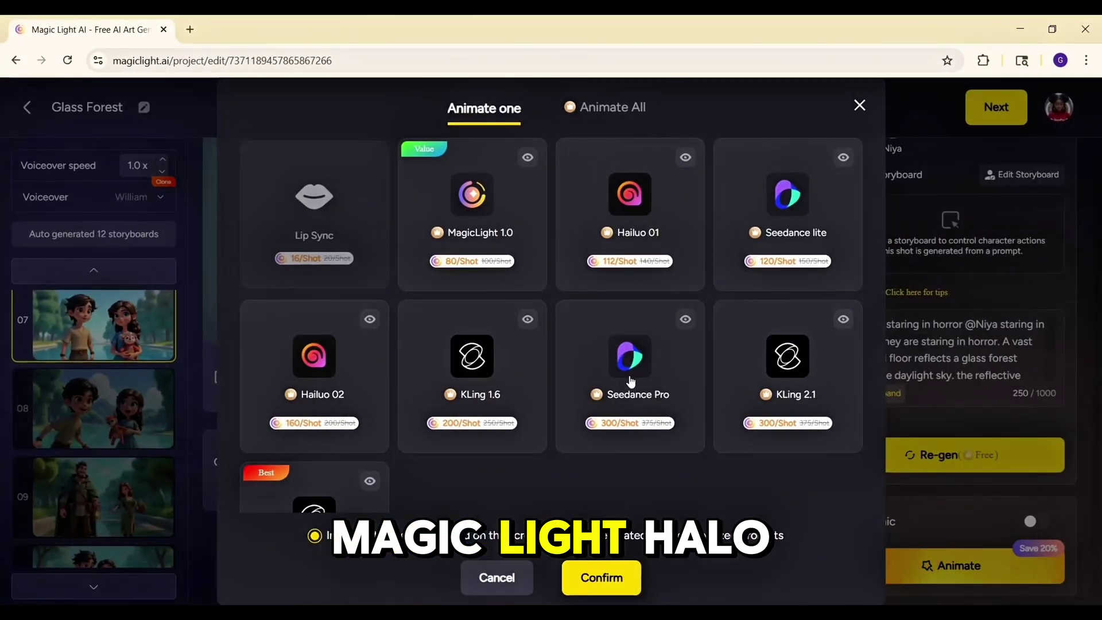
scroll(792, 362, down, 2)
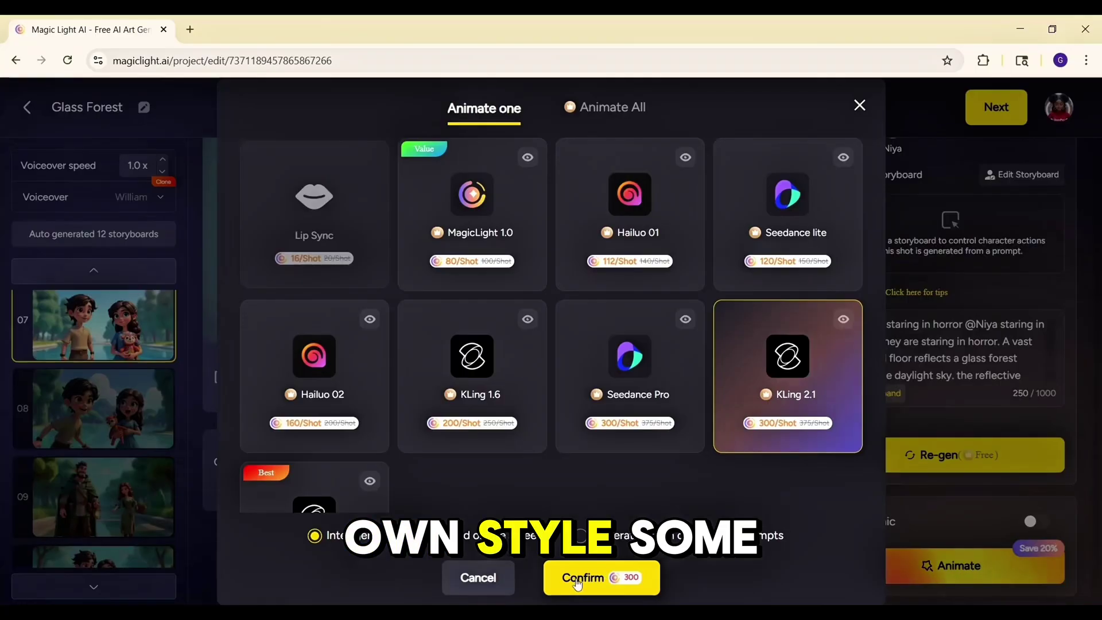
click(609, 108)
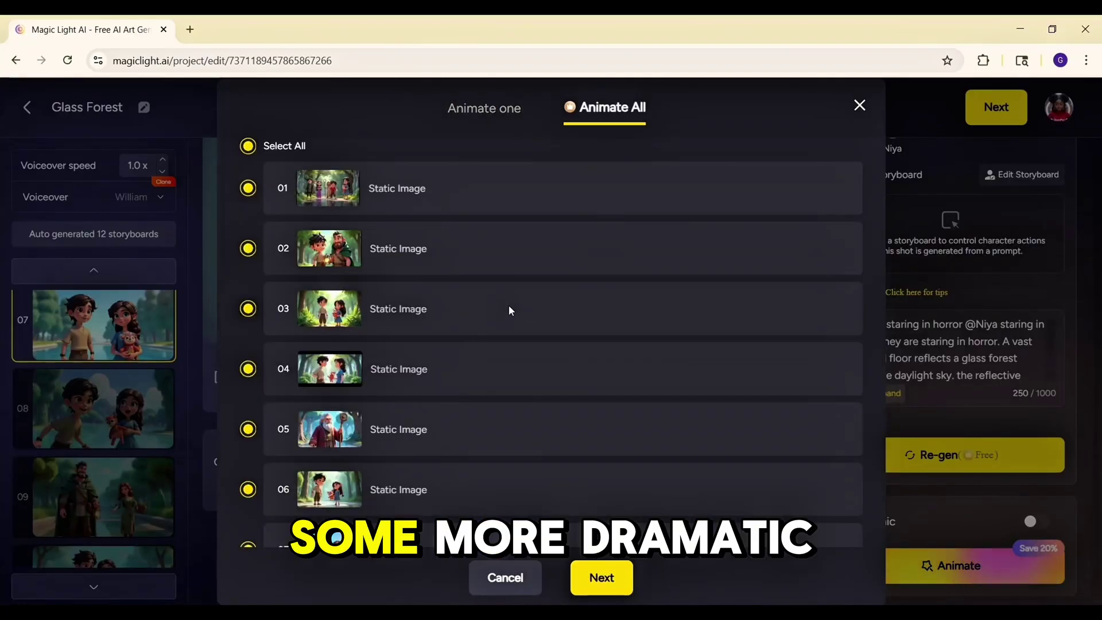
scroll(509, 310, down, 5)
click(584, 577)
click(591, 577)
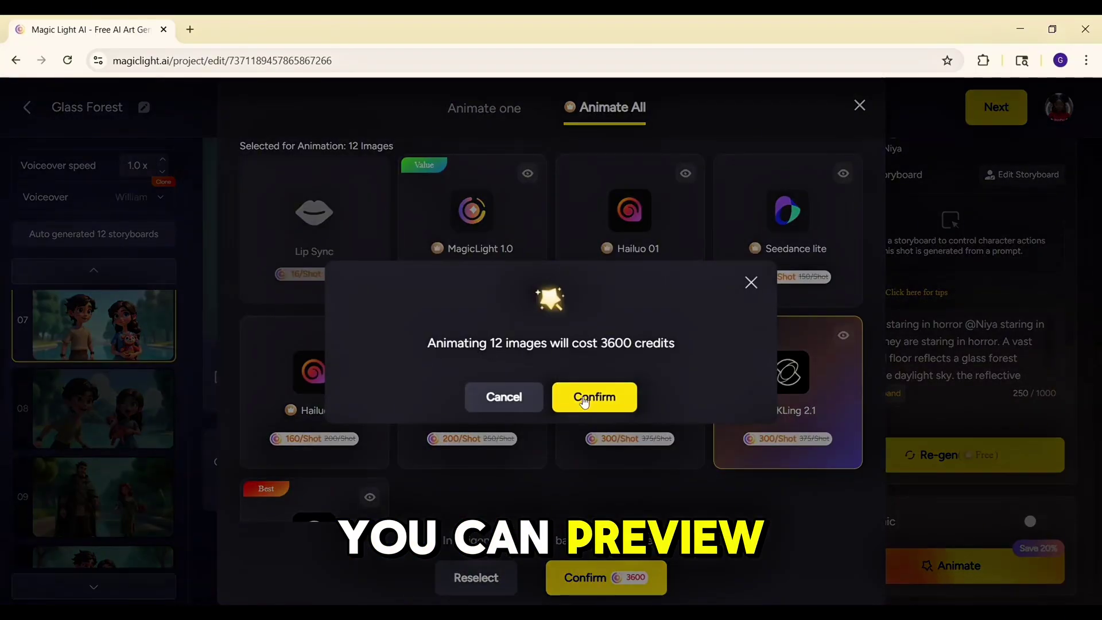
click(583, 395)
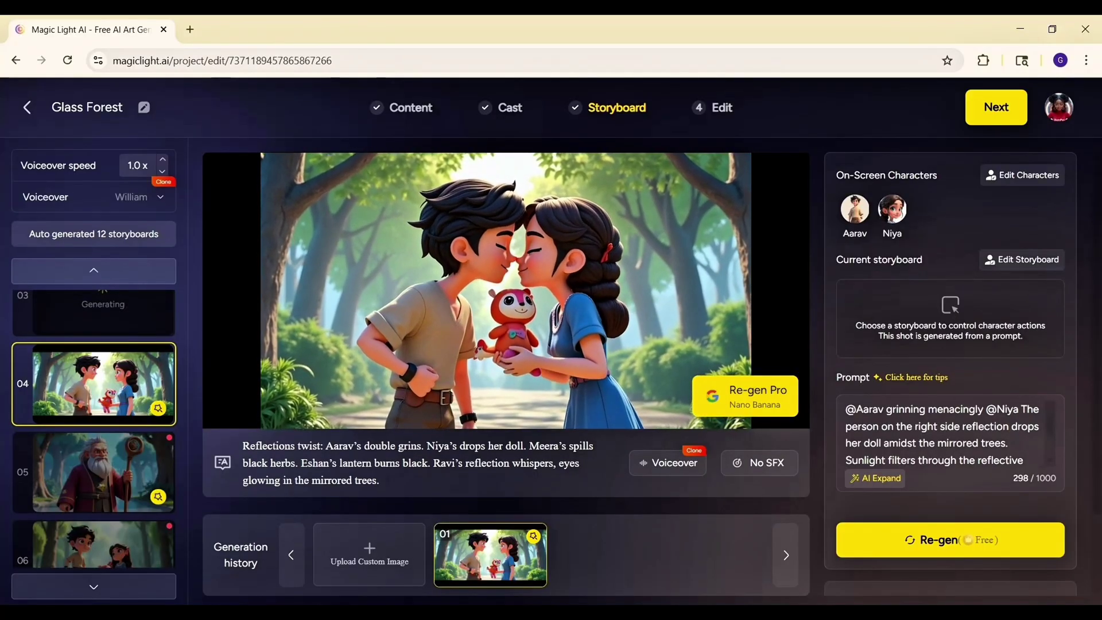
Preview the animated shots 05, 06 and 12, then advance to the Edit step
click(128, 471)
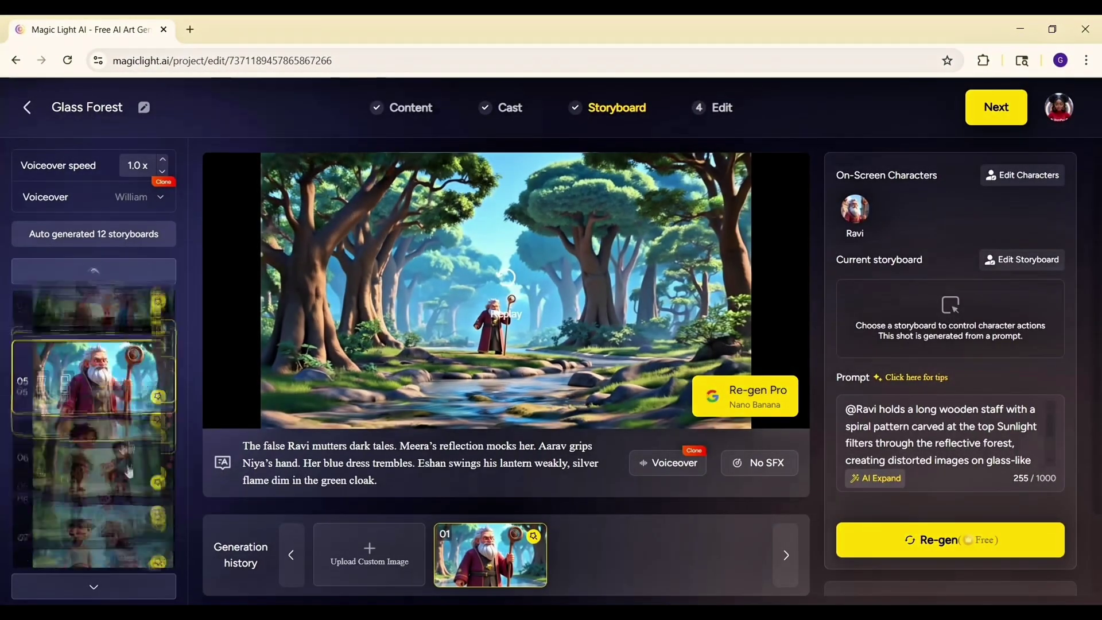
click(129, 472)
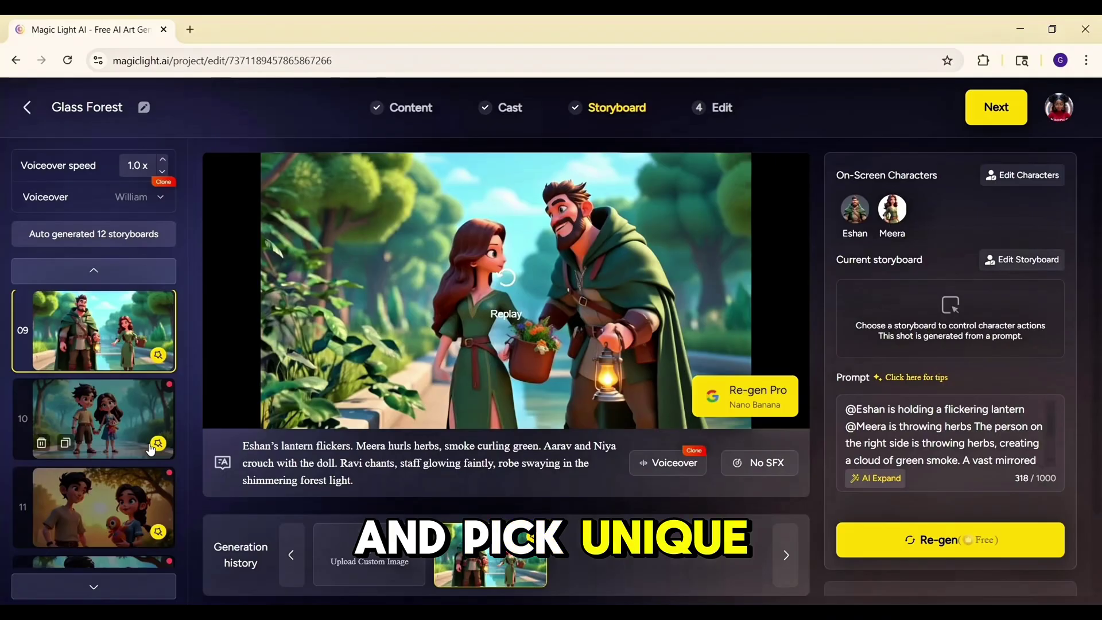
scroll(150, 448, down, 1)
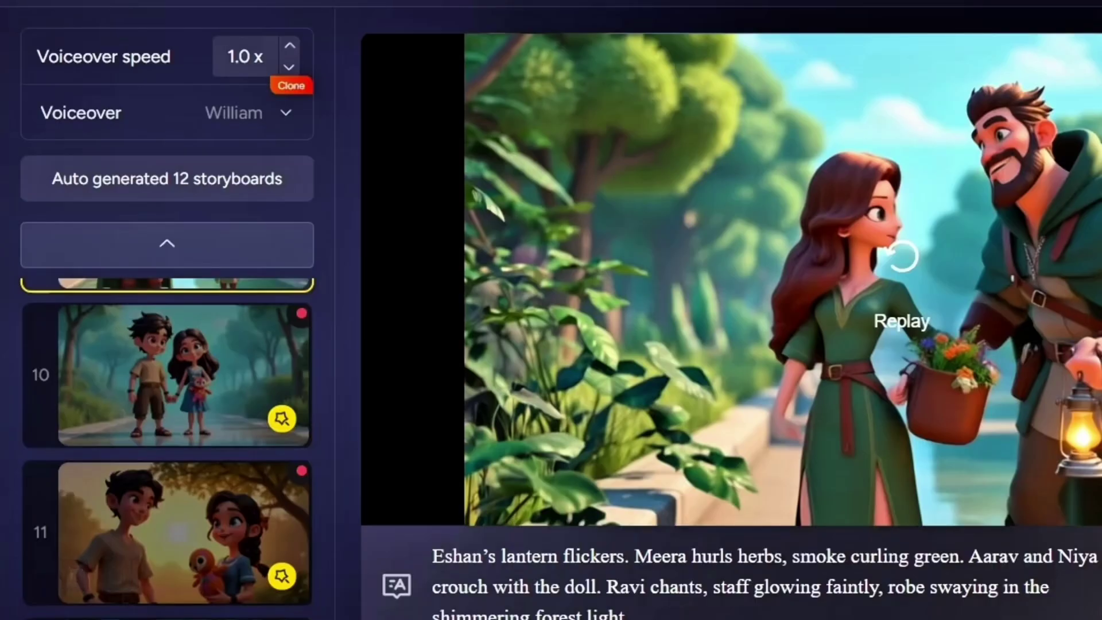
click(264, 617)
click(902, 278)
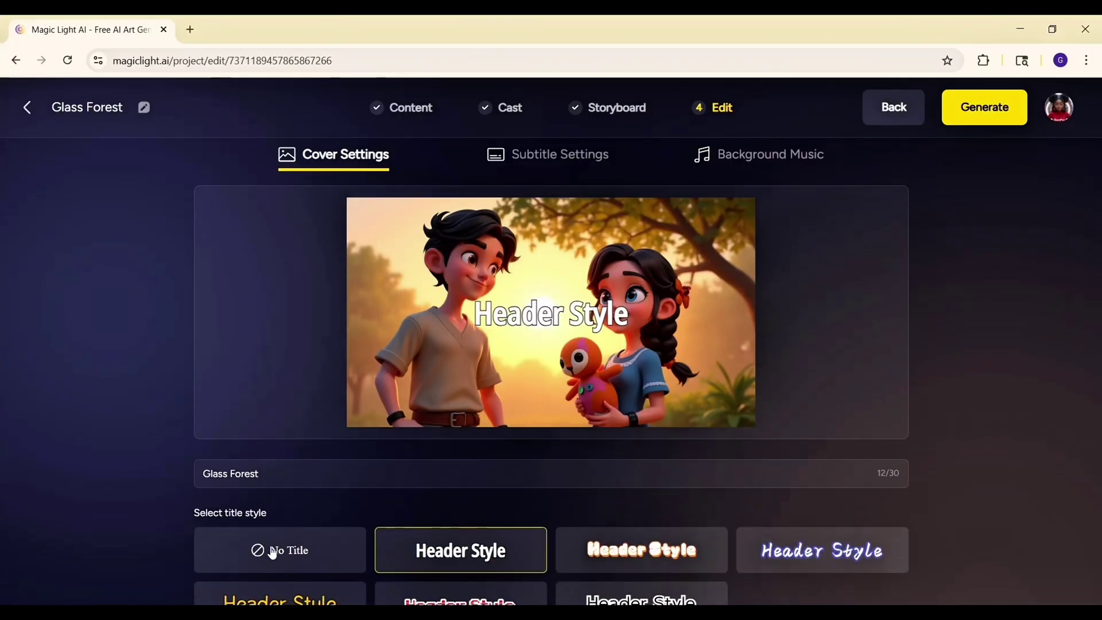
click(270, 551)
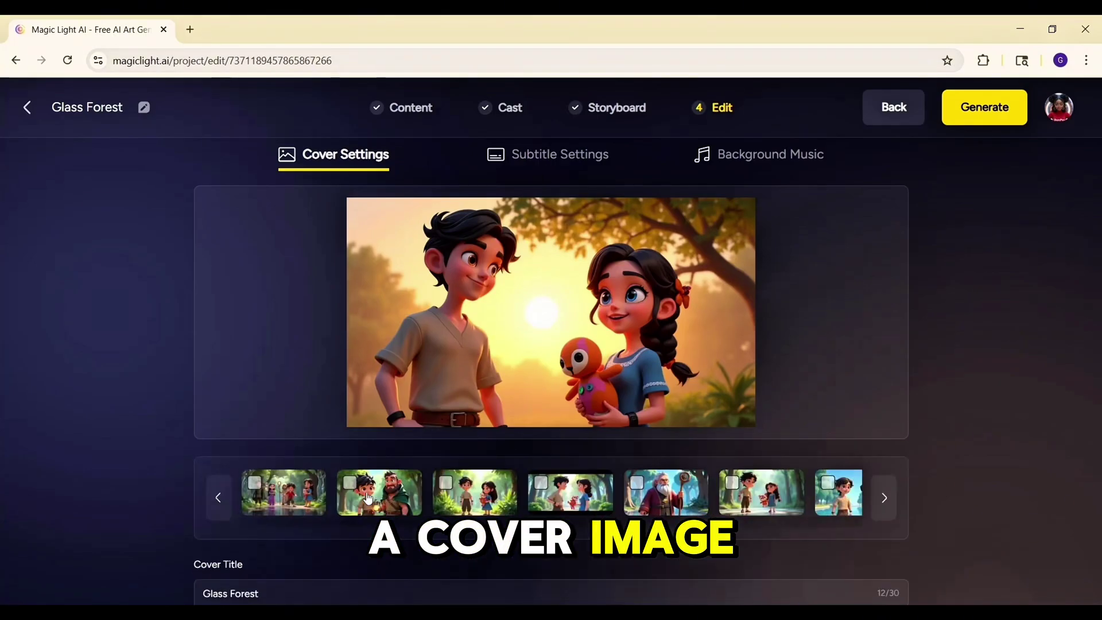
Use the five-hero group shot as the cover and choose the plain subtitle style
click(284, 493)
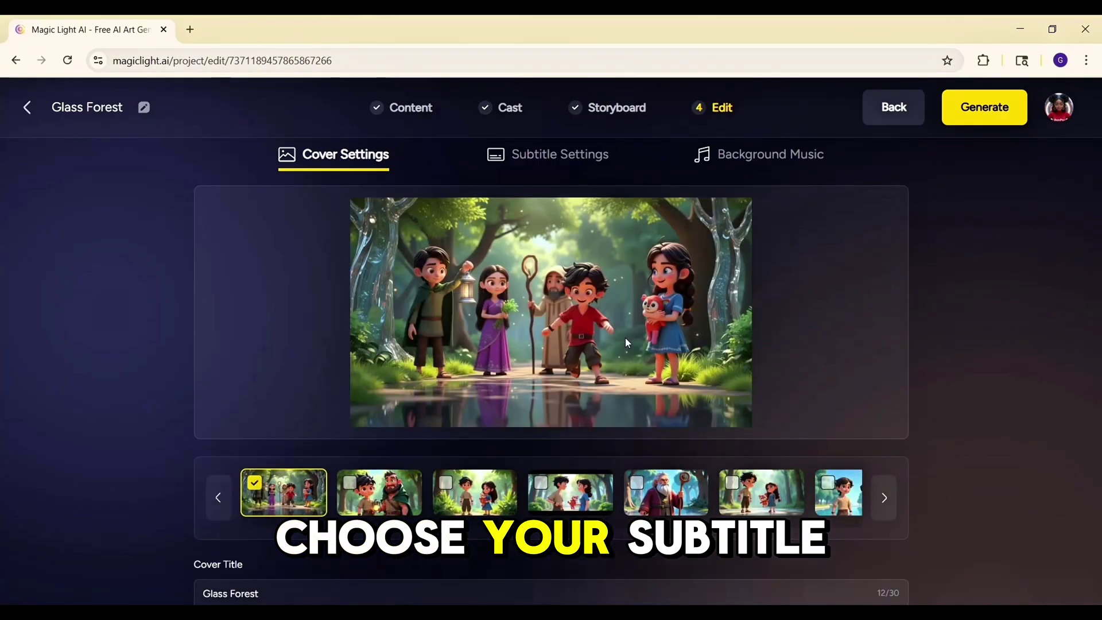
click(559, 163)
click(474, 505)
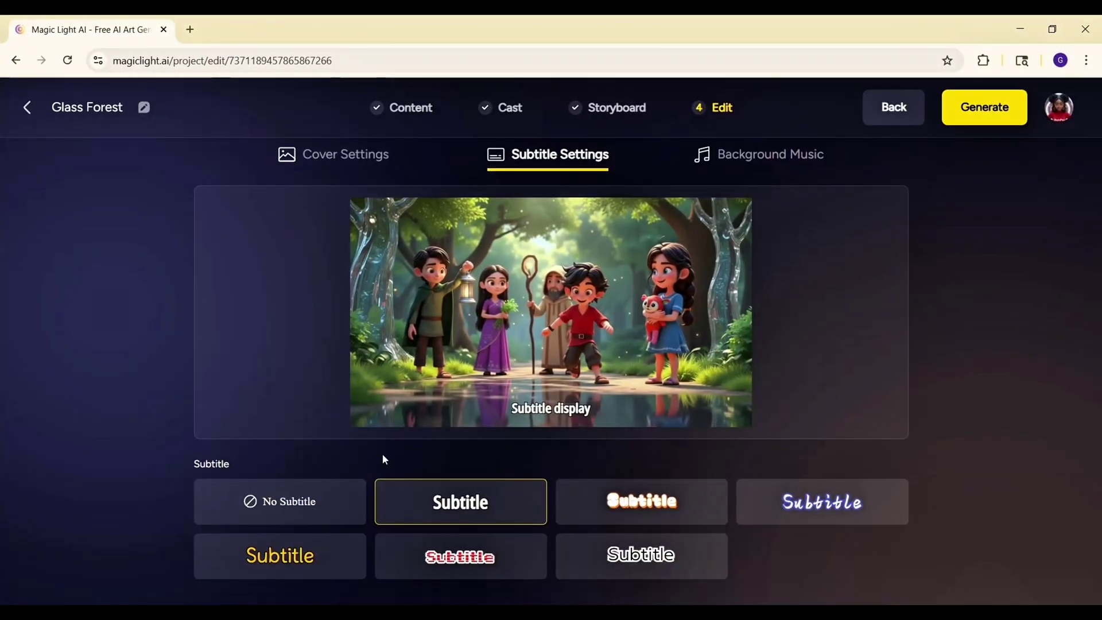
Apply Creme Brulee background music and generate the video at 16:9, 1080p
click(751, 172)
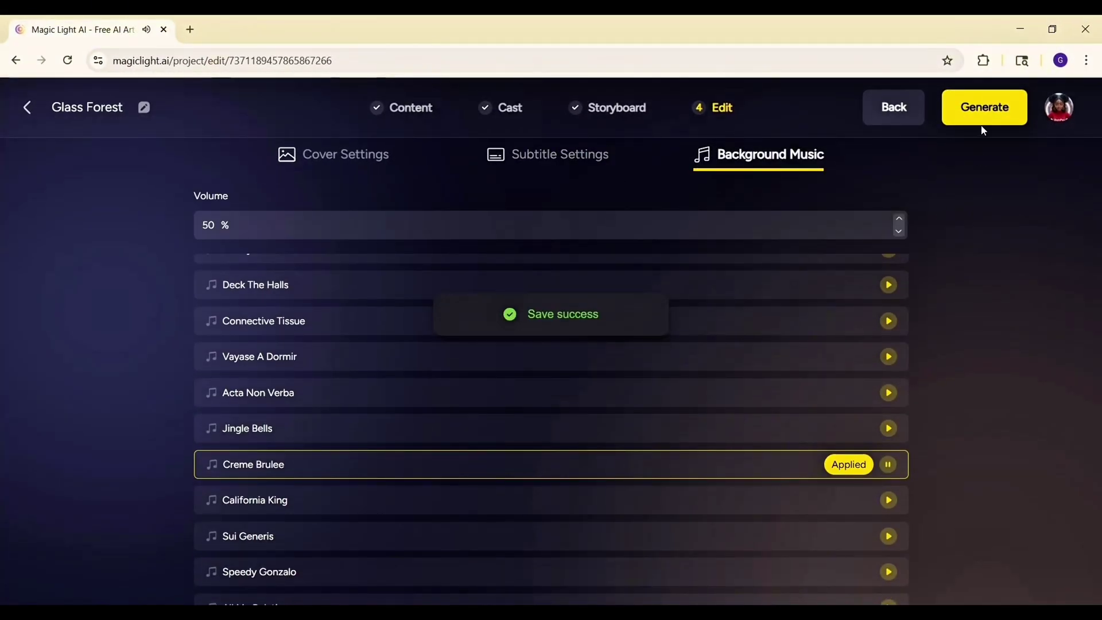
click(978, 115)
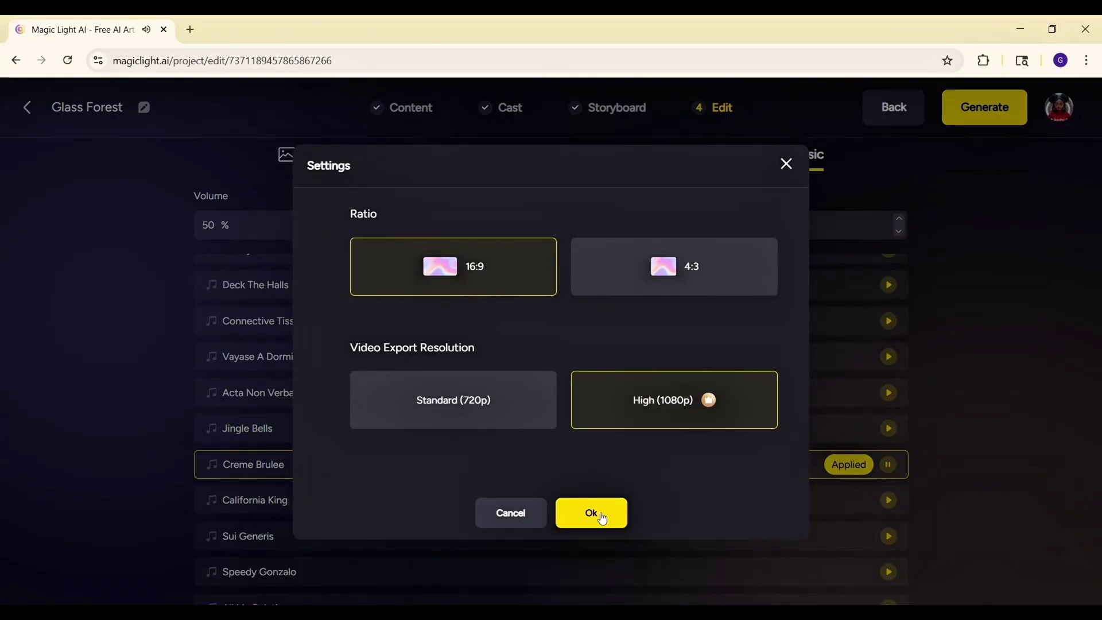
click(591, 513)
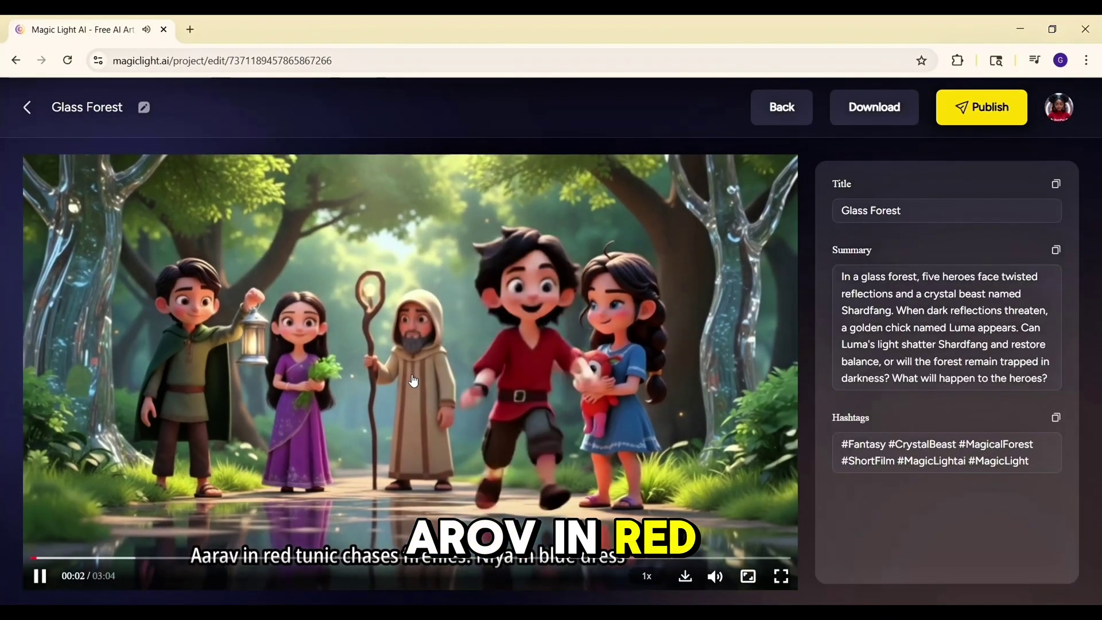